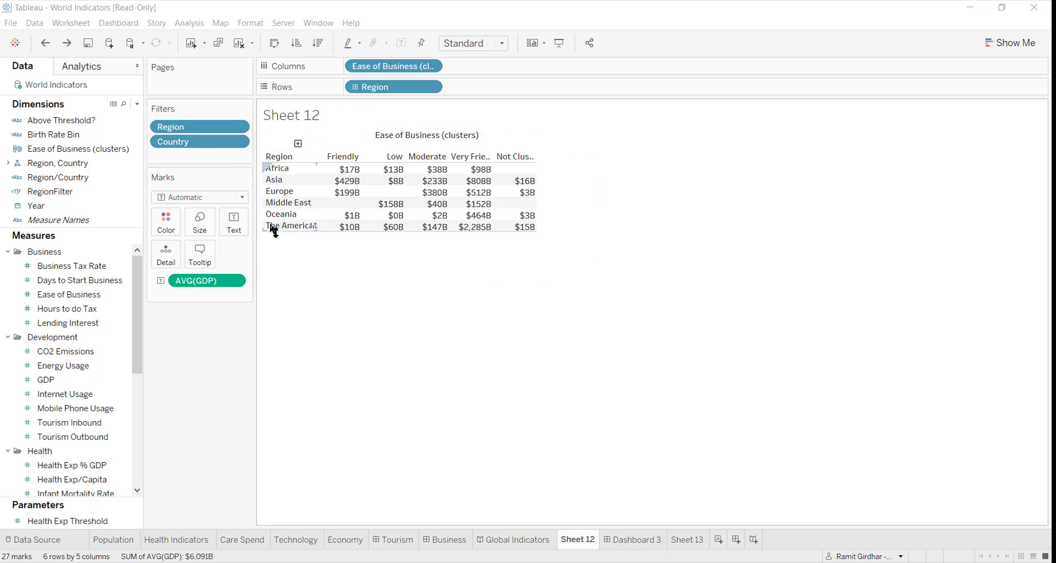
Limit the Region filter to The Americas by unchecking Africa, Asia, Europe, Middle East and Oceania.
{"action": "left_click", "coordinate": [238, 129]}
{"action": "left_click", "coordinate": [234, 142]}
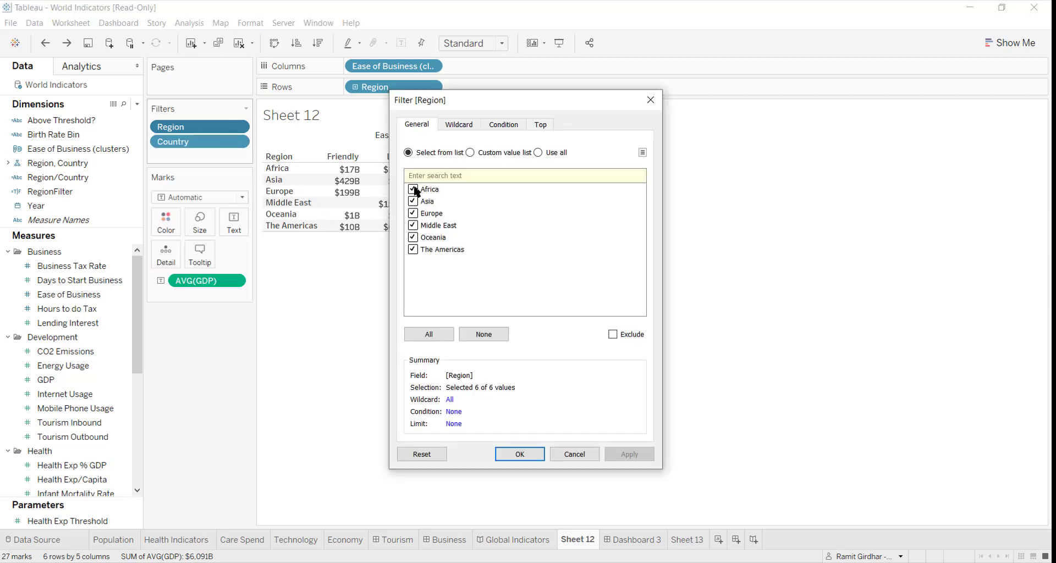
{"action": "left_click", "coordinate": [412, 189]}
{"action": "left_click", "coordinate": [413, 201]}
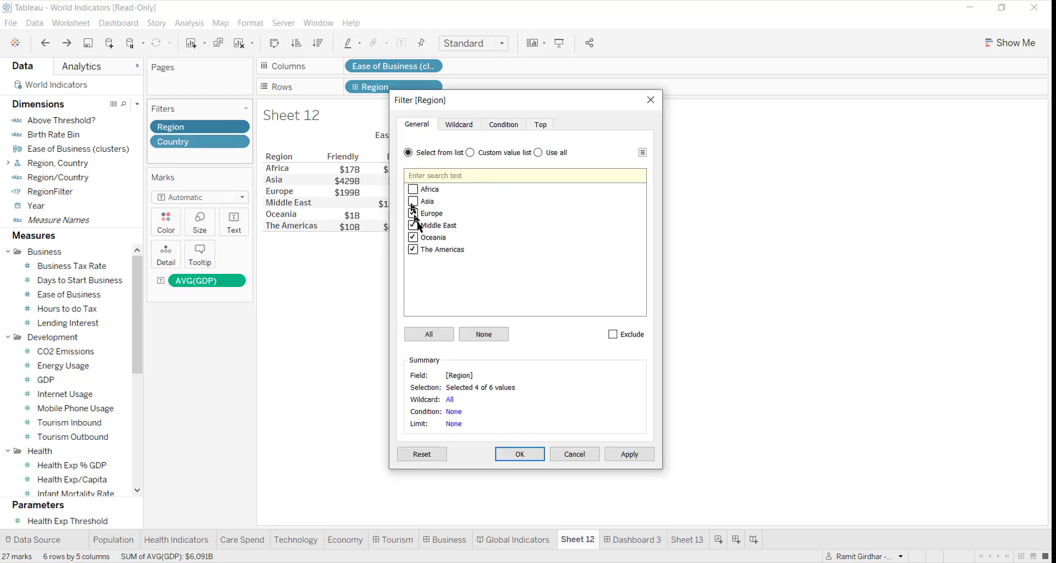
{"action": "left_click", "coordinate": [413, 213]}
{"action": "left_click", "coordinate": [413, 226]}
{"action": "left_click", "coordinate": [412, 238]}
{"action": "left_click", "coordinate": [412, 237]}
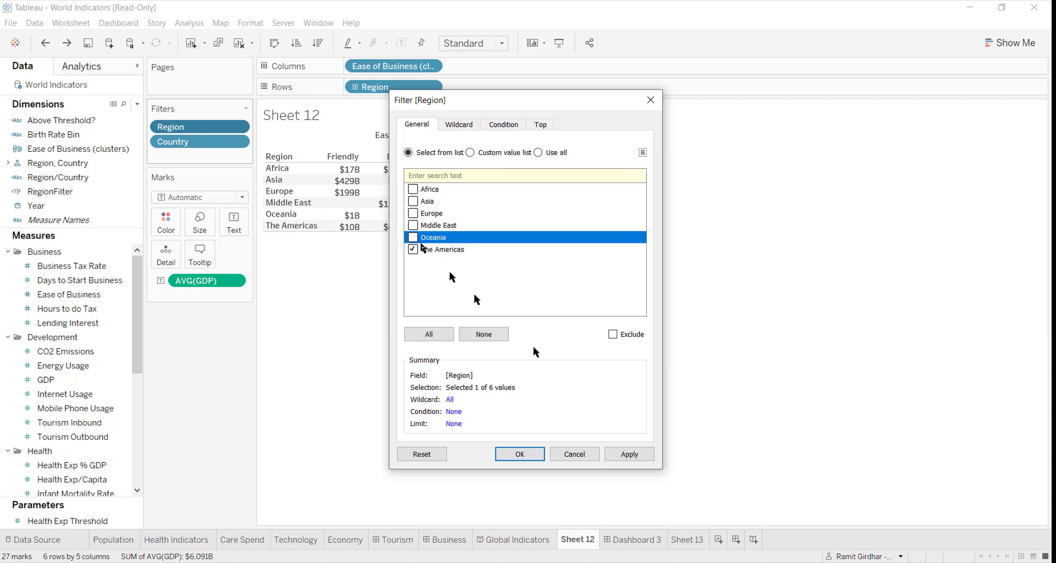
{"action": "left_click", "coordinate": [630, 455]}
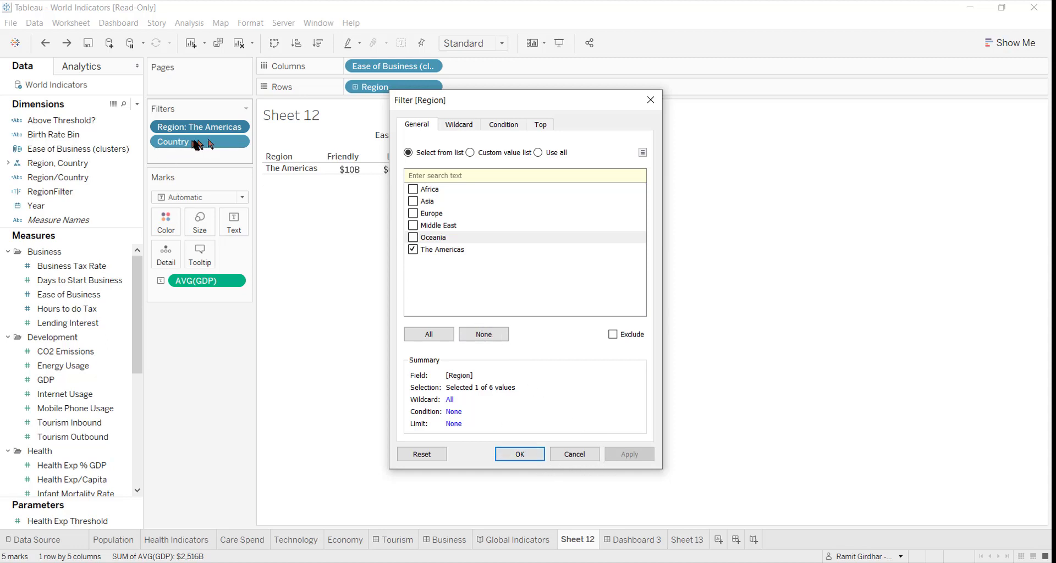
{"action": "left_click", "coordinate": [520, 454]}
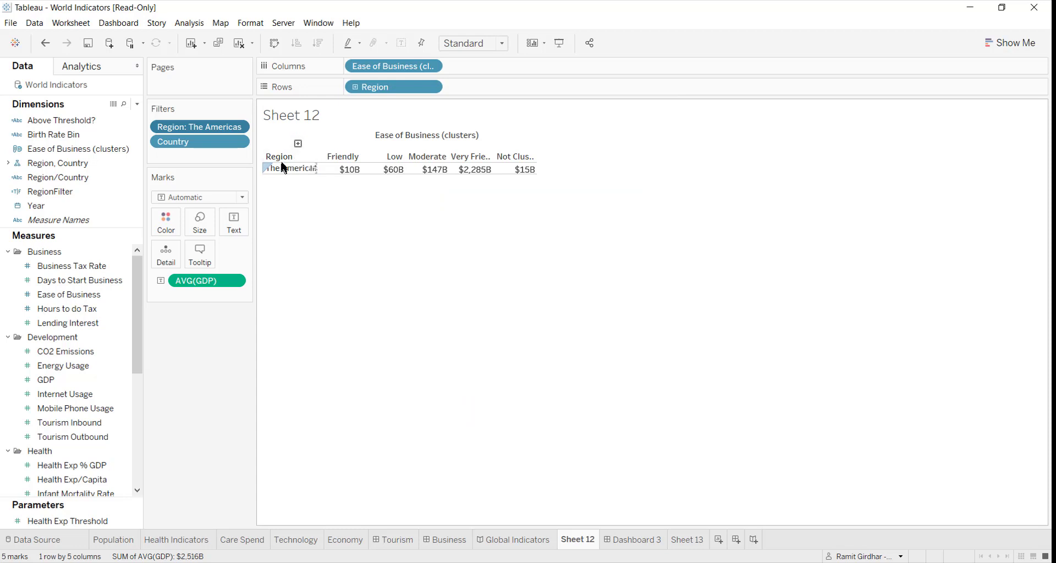
{"action": "mouse_move", "coordinate": [292, 156]}
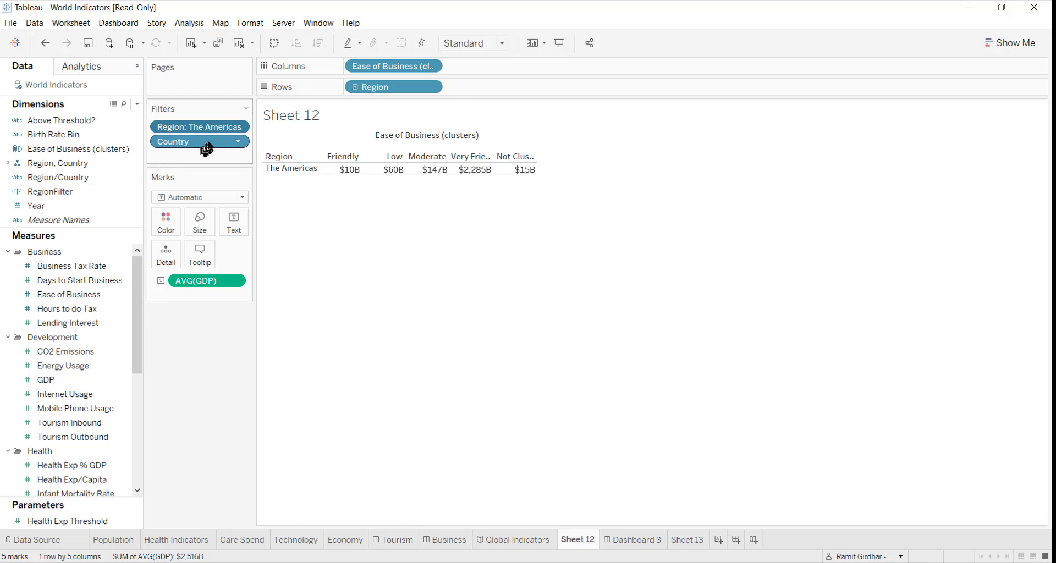
Start a calculated field from RegionFilter, replacing its formula with a FIXED expression.
{"action": "right_click", "coordinate": [70, 193]}
{"action": "mouse_move", "coordinate": [145, 346]}
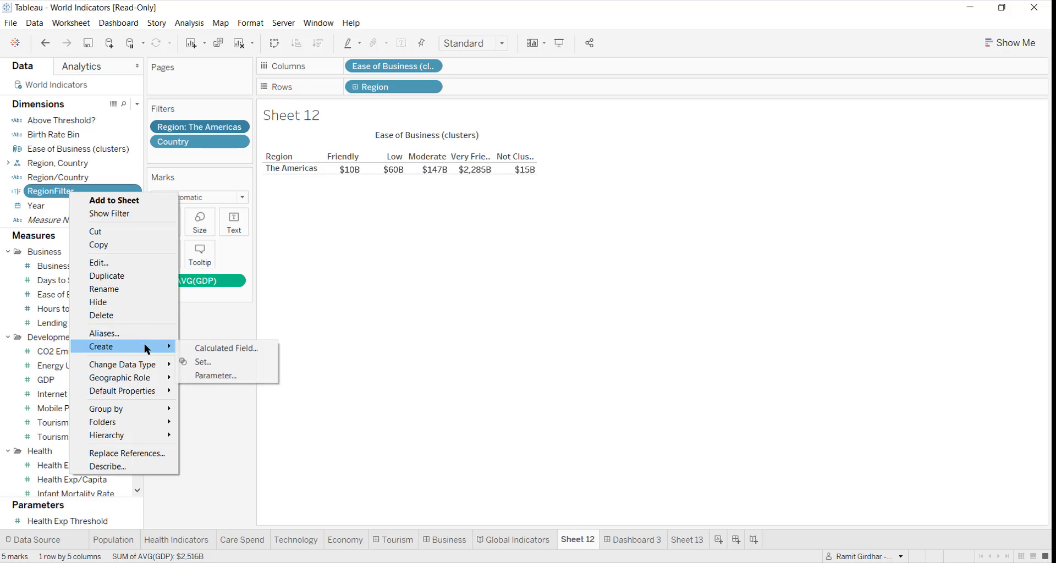
{"action": "left_click", "coordinate": [246, 348]}
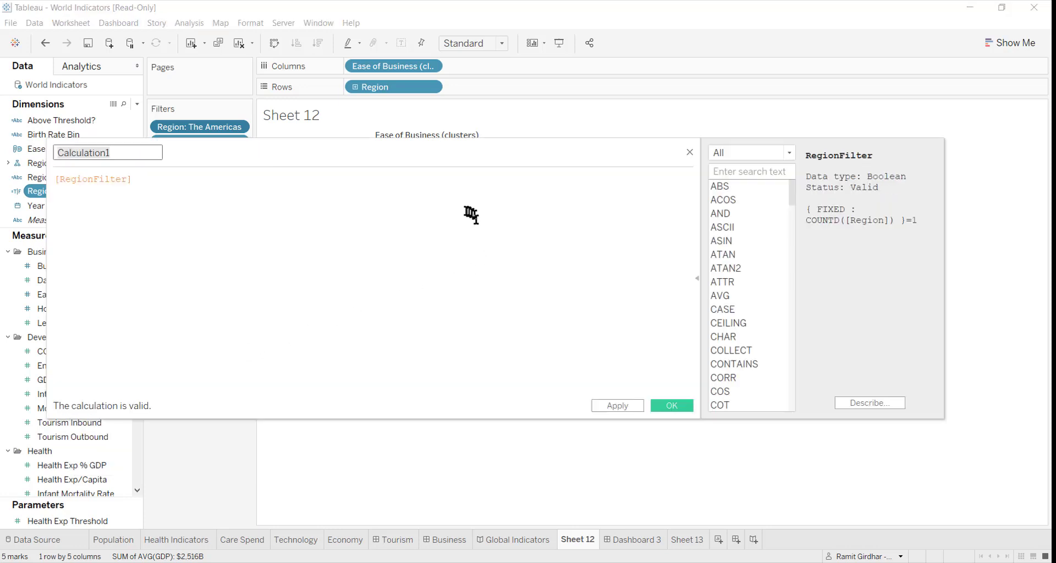
{"action": "left_click", "coordinate": [451, 195]}
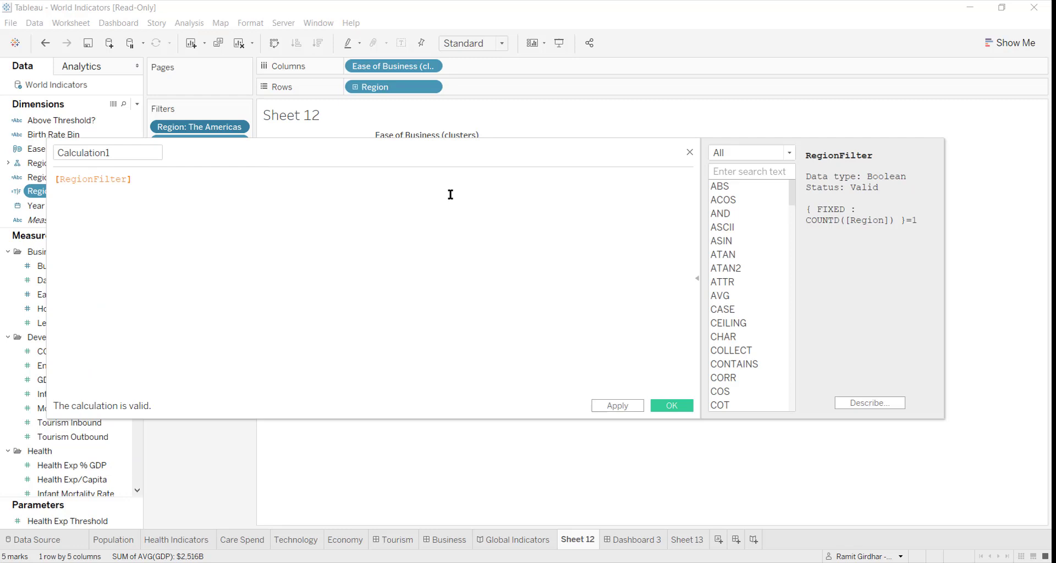
{"action": "key", "text": "BackSpace"}
{"action": "key", "text": "BackSpace"}
{"action": "key", "text": "BackSpace"}
{"action": "key", "text": "BackSpace"}
{"action": "key", "text": "BackSpace"}
{"action": "key", "text": "BackSpace"}
{"action": "key", "text": "BackSpace"}
{"action": "key", "text": "BackSpace"}
{"action": "key", "text": "BackSpace"}
{"action": "key", "text": "BackSpace"}
{"action": "key", "text": "BackSpace"}
{"action": "key", "text": "BackSpace"}
{"action": "key", "text": "BackSpace"}
{"action": "key", "text": "BackSpace"}
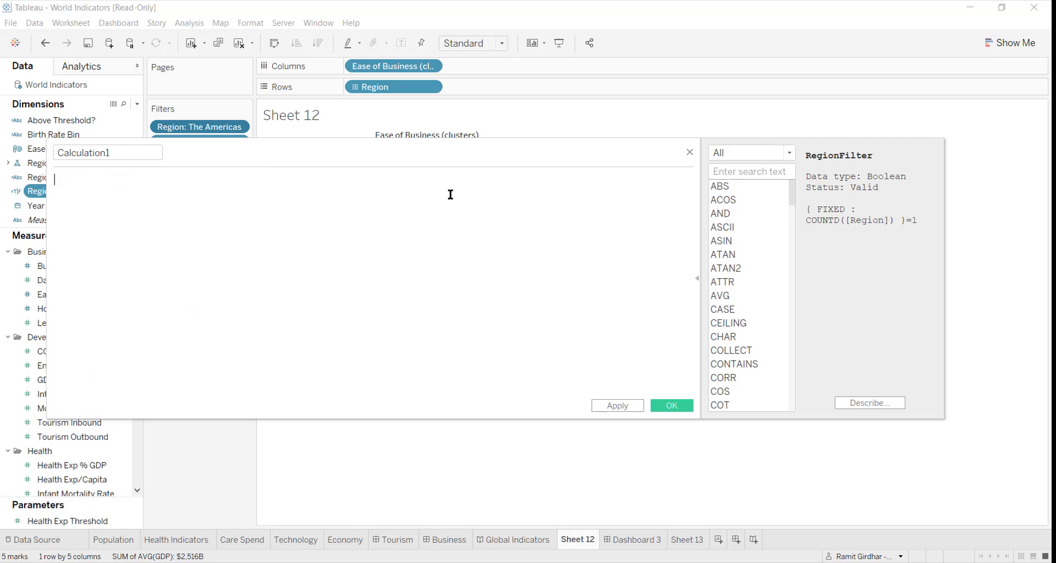
{"action": "type", "text": "fixed"}
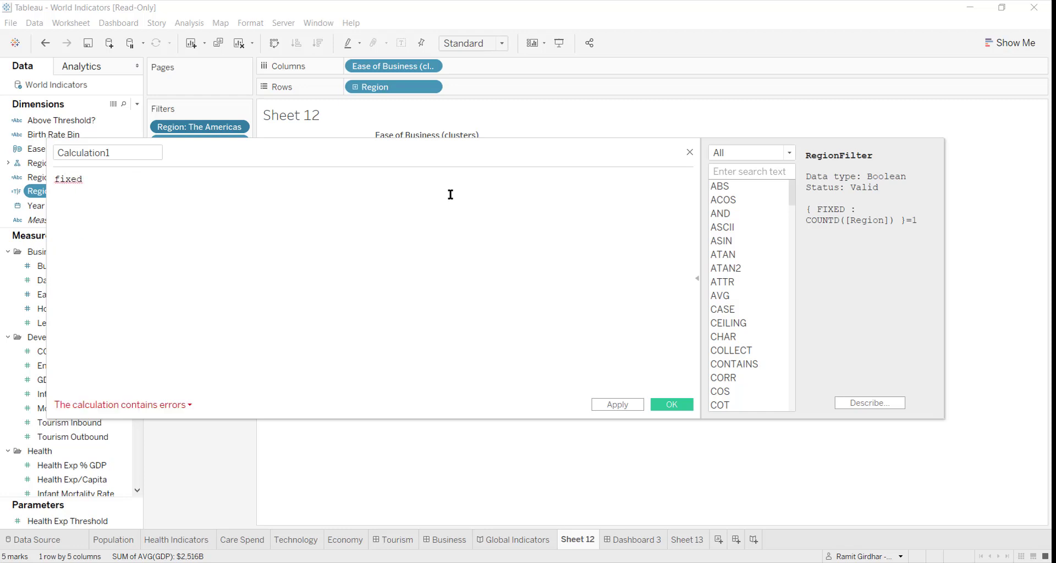
{"action": "key", "text": "BackSpace"}
{"action": "key", "text": "BackSpace"}
{"action": "key", "text": "BackSpace"}
{"action": "key", "text": "BackSpace"}
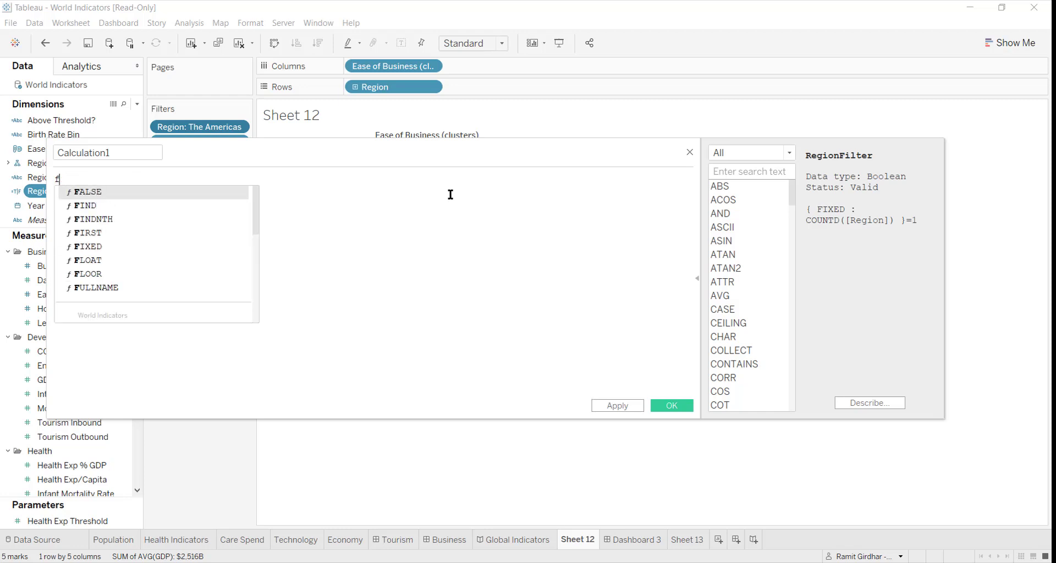
{"action": "type", "text": "ix"}
{"action": "key", "text": "Return"}
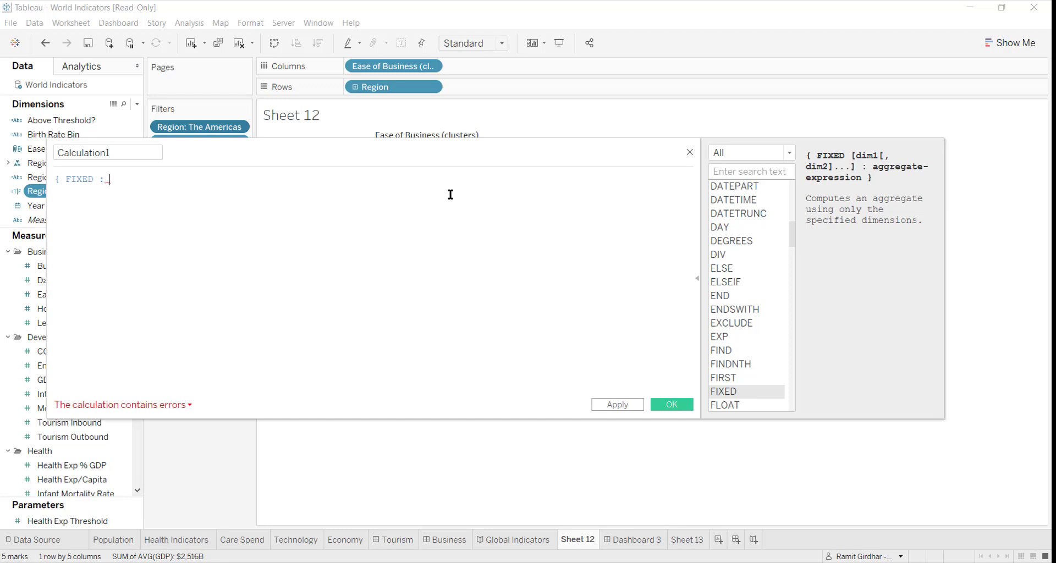
Complete the formula as { FIXED : COUNTD([Region])}=1.
{"action": "type", "text": "reg"}
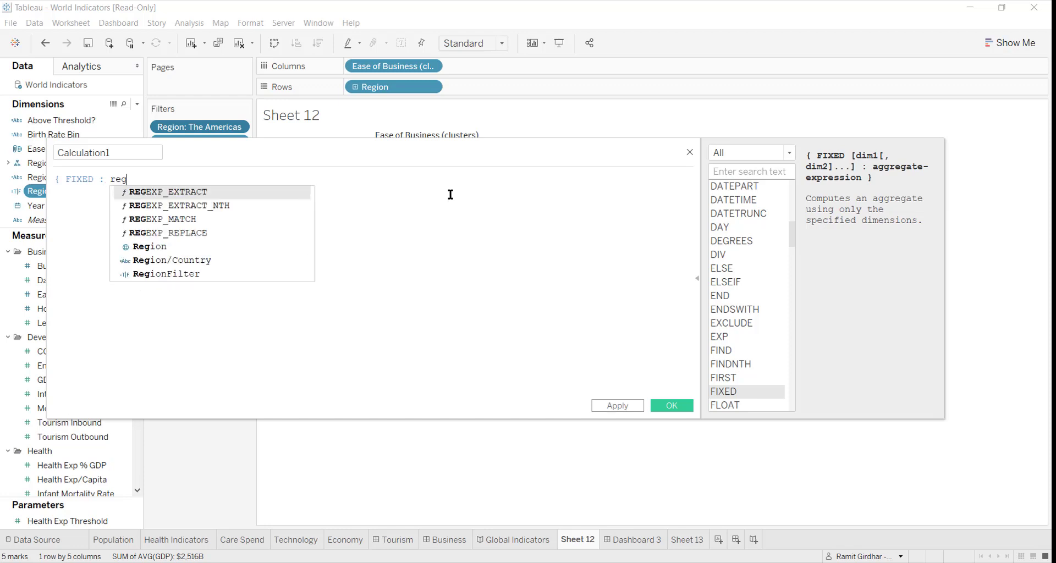
{"action": "key", "text": "Down"}
{"action": "key", "text": "Down"}
{"action": "key", "text": "Down"}
{"action": "key", "text": "Down"}
{"action": "key", "text": "Return"}
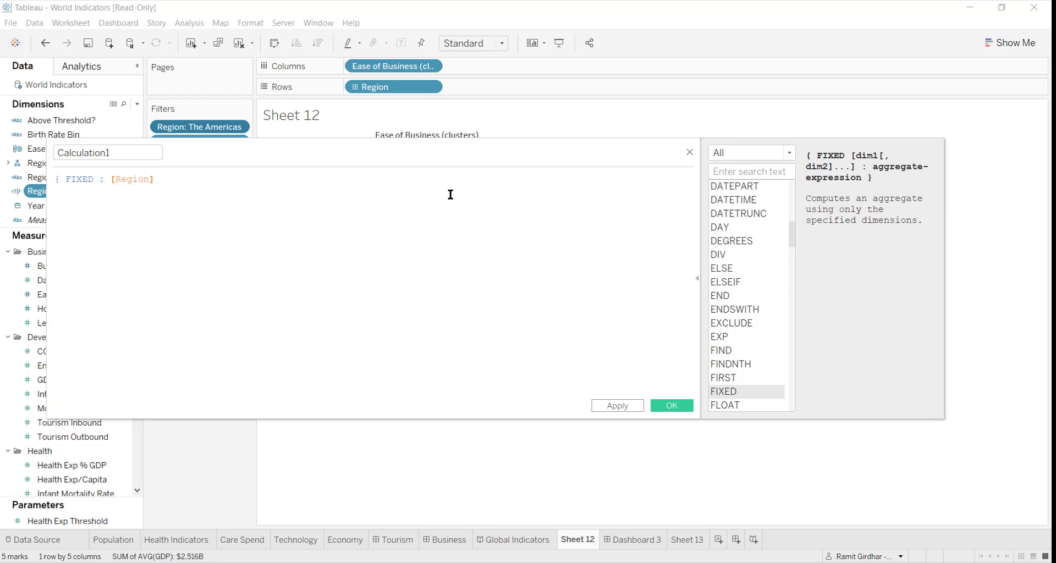
{"action": "key", "text": "ctrl+Left"}
{"action": "type", "text": "cou"}
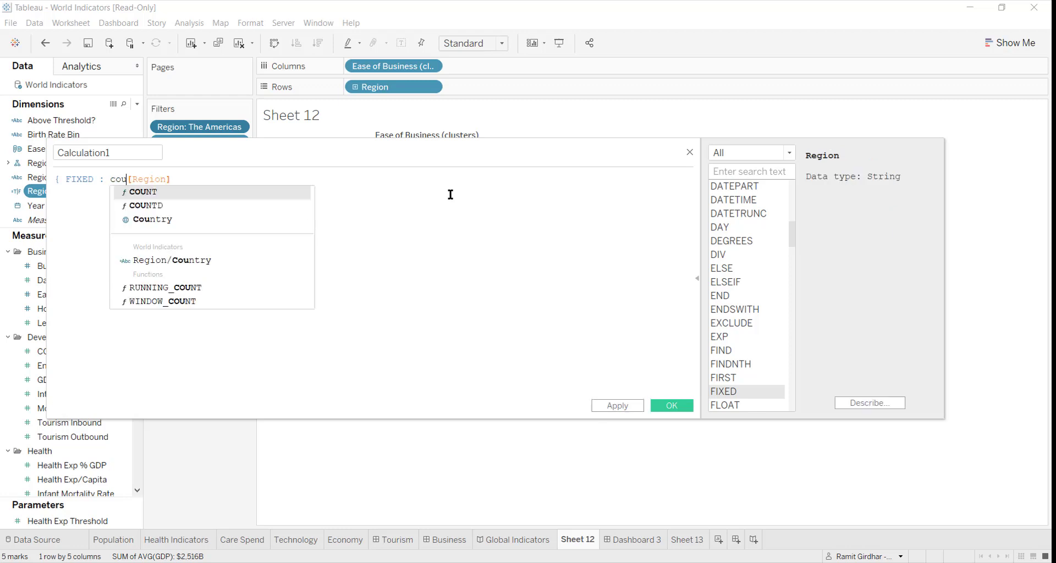
{"action": "key", "text": "Down"}
{"action": "key", "text": "Return"}
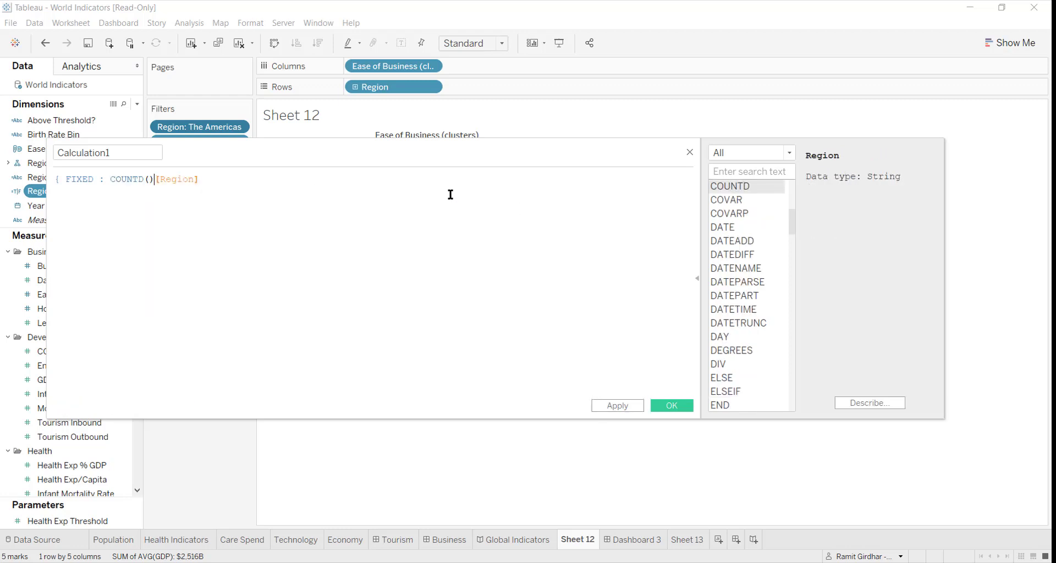
{"action": "key", "text": "End"}
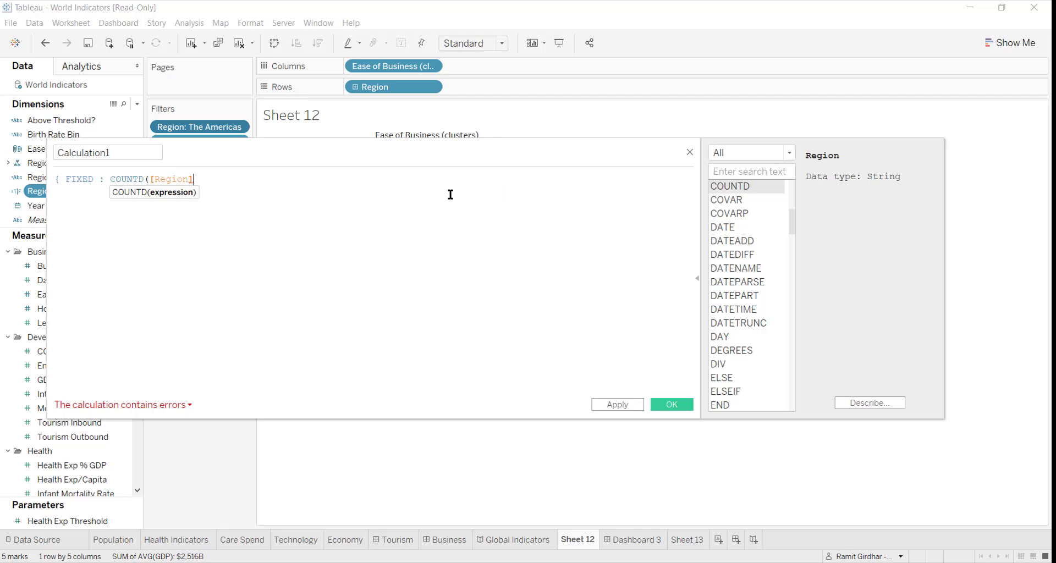
{"action": "type", "text": ")"}
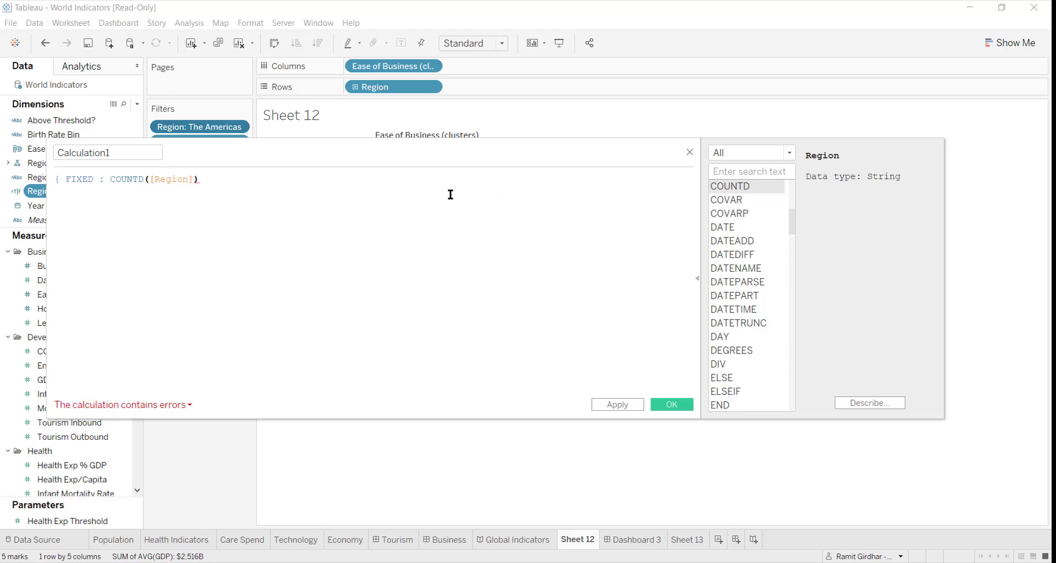
{"action": "type", "text": "}=1"}
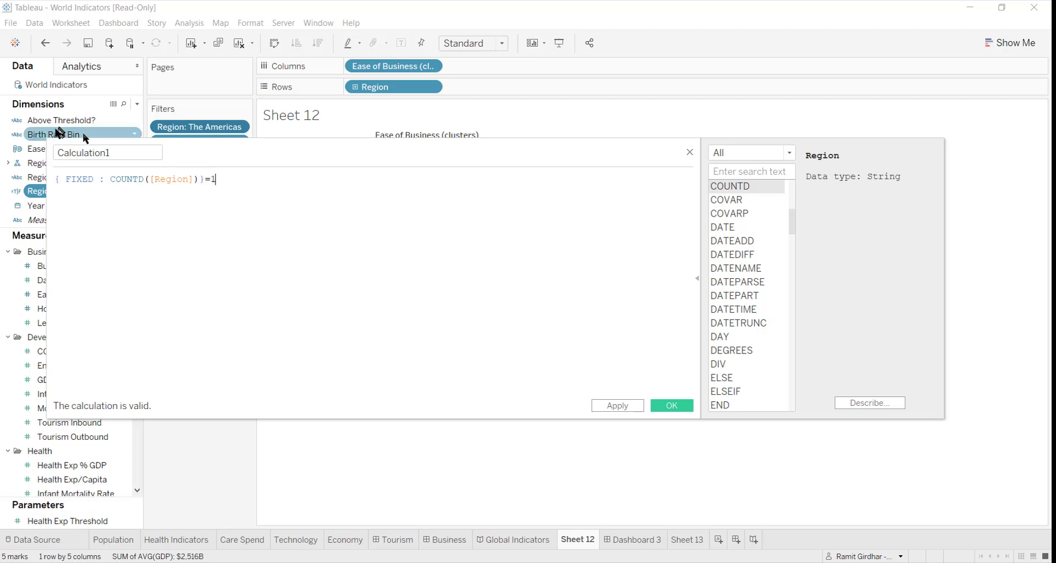
Name the calculation RegionFilteredYesNo and save it.
{"action": "left_click", "coordinate": [114, 152]}
{"action": "type", "text": "R"}
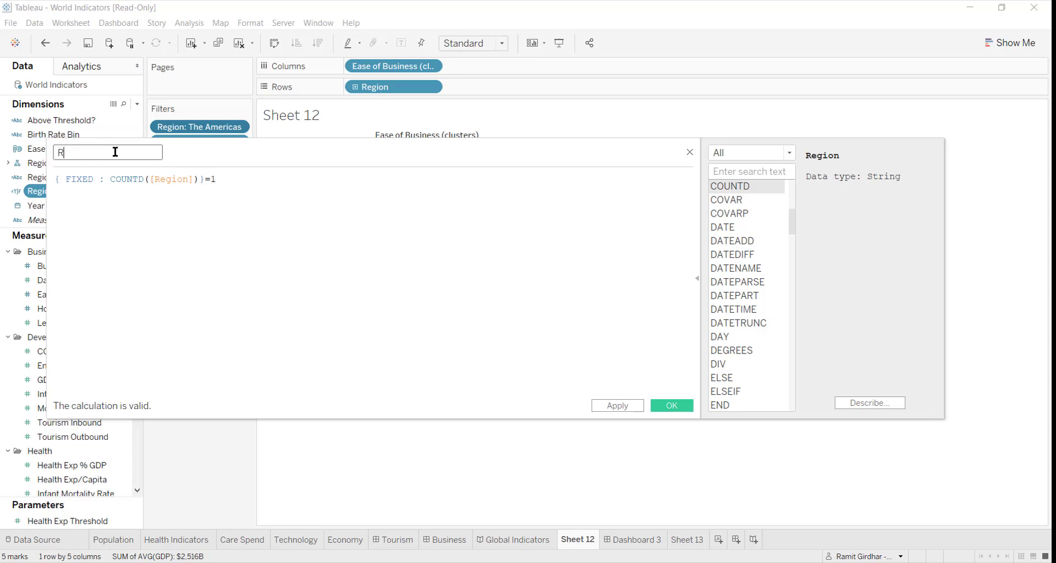
{"action": "type", "text": "egionFilter"}
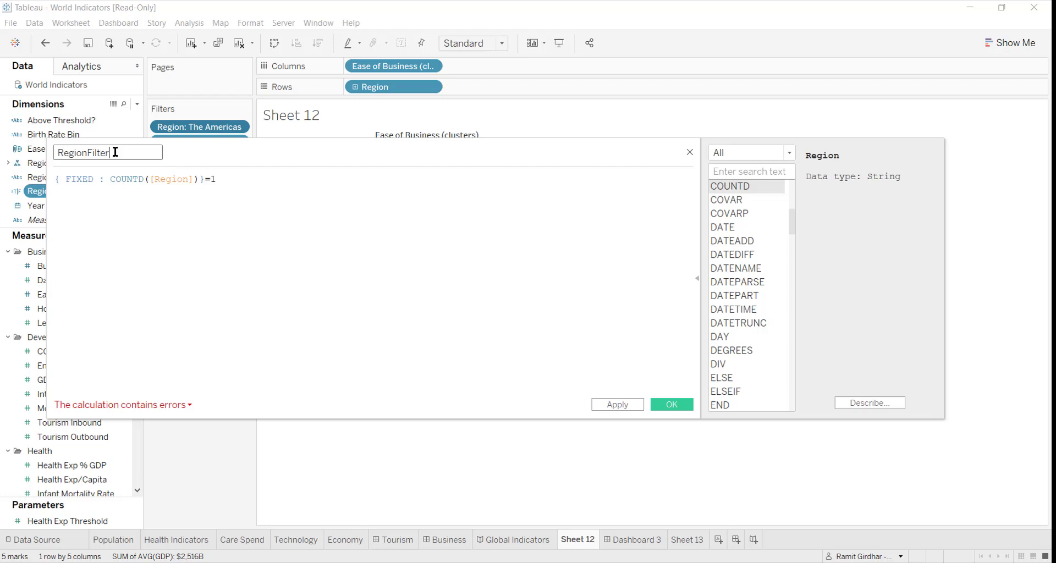
{"action": "type", "text": "edYesNo"}
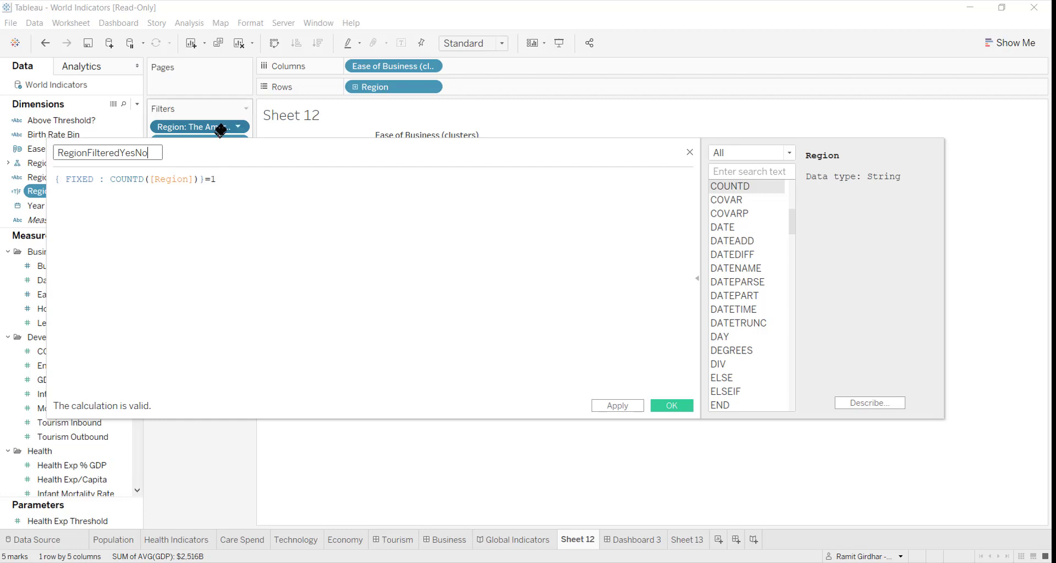
{"action": "left_click", "coordinate": [672, 406]}
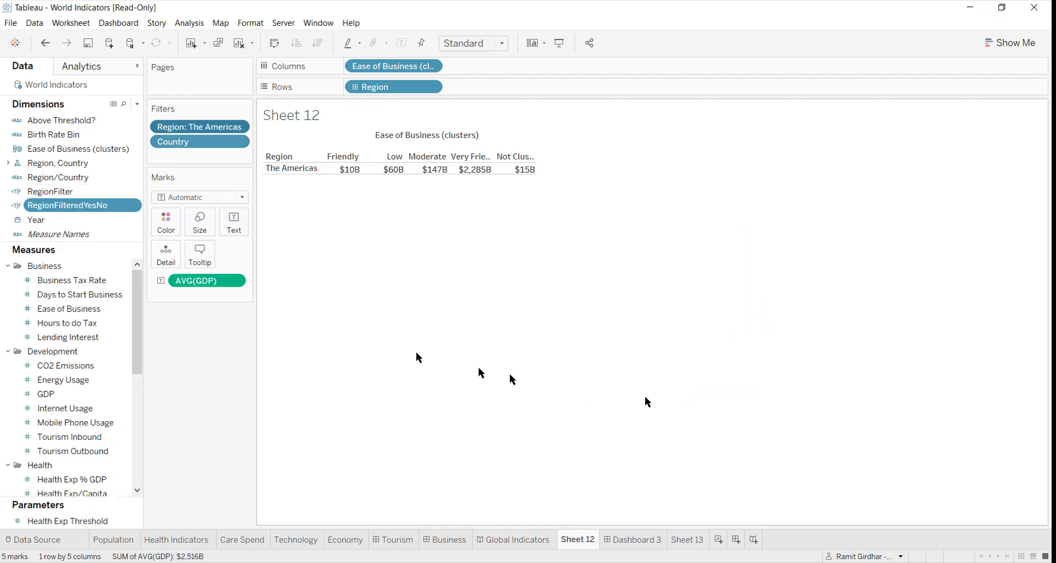
{"action": "left_click", "coordinate": [135, 207]}
Start a calculated field from RegionFilteredYesNo beginning IF [RegionFilteredYesNo] THEN.
{"action": "mouse_move", "coordinate": [203, 360]}
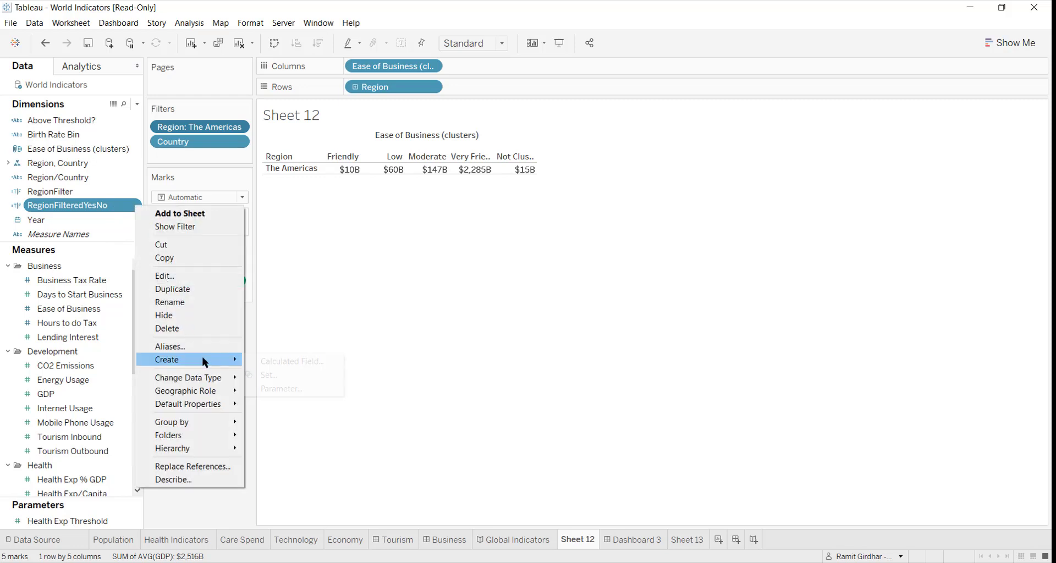
{"action": "left_click", "coordinate": [273, 363]}
{"action": "left_click", "coordinate": [329, 198]}
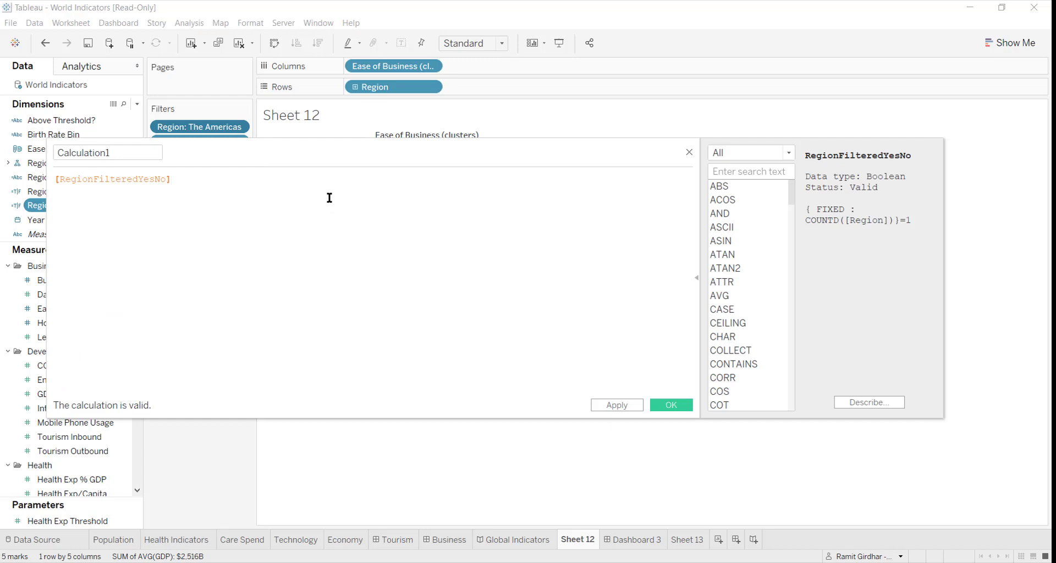
{"action": "key", "text": "Home"}
{"action": "type", "text": "if"}
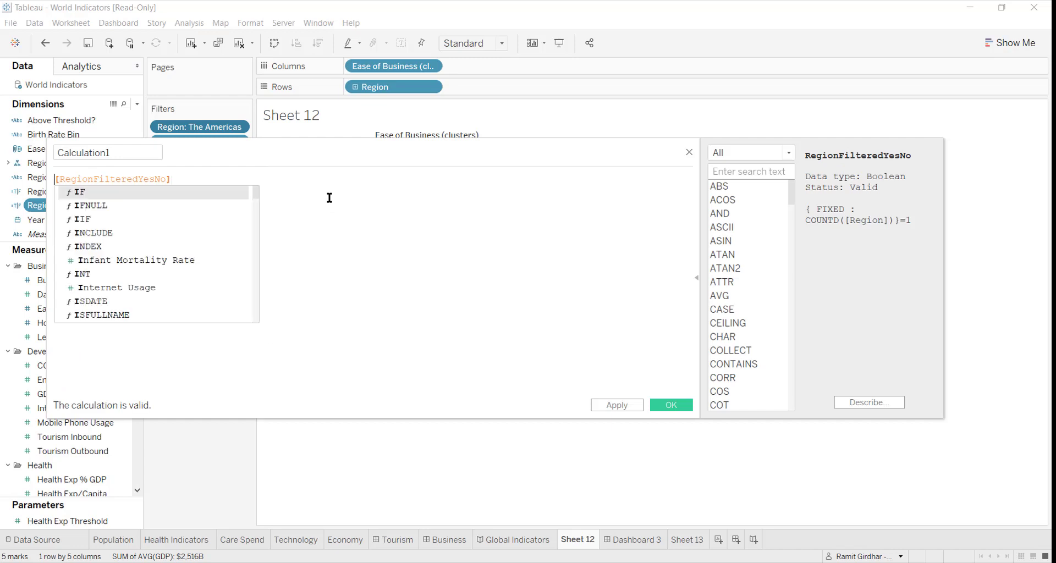
{"action": "key", "text": "BackSpace"}
{"action": "key", "text": "BackSpace"}
{"action": "key", "text": "BackSpace"}
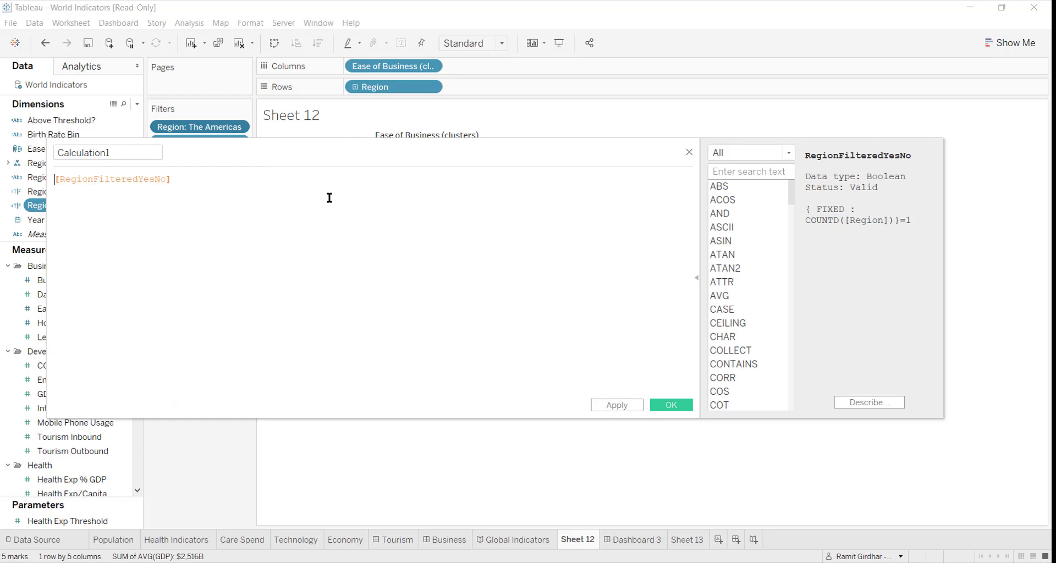
{"action": "type", "text": "if"}
{"action": "key", "text": "Return"}
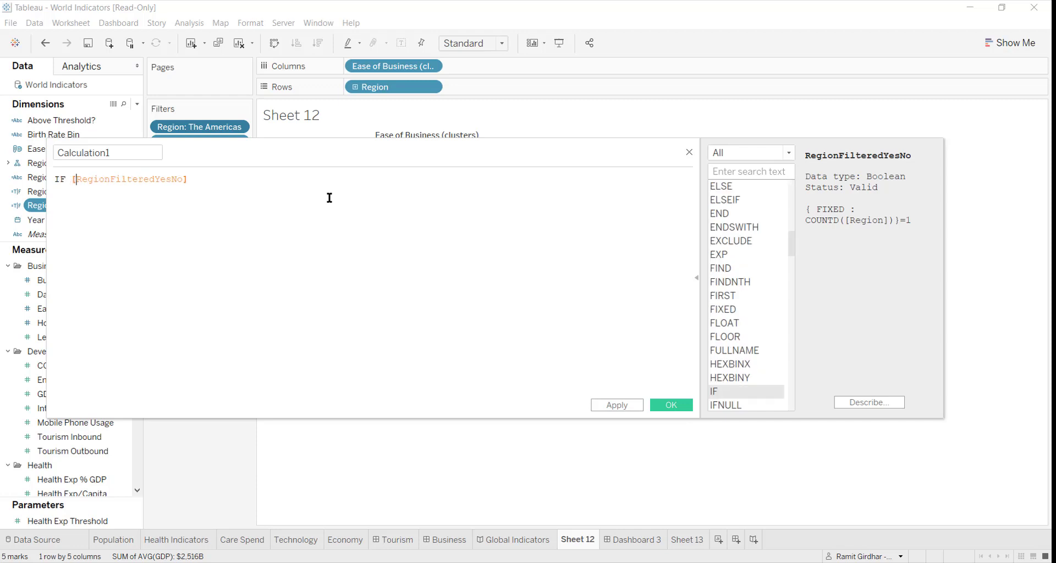
{"action": "key", "text": "End"}
{"action": "type", "text": "then"}
{"action": "key", "text": "BackSpace"}
{"action": "key", "text": "Return"}
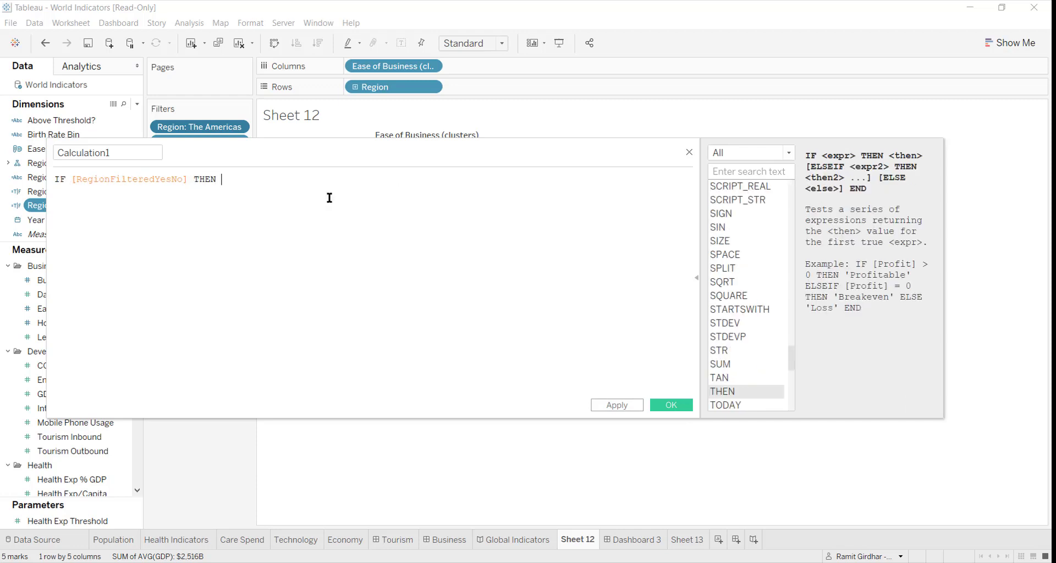
Finish the formula with [Country] ELSE [Region] END and save it as Calculation1.
{"action": "type", "text": "cou"}
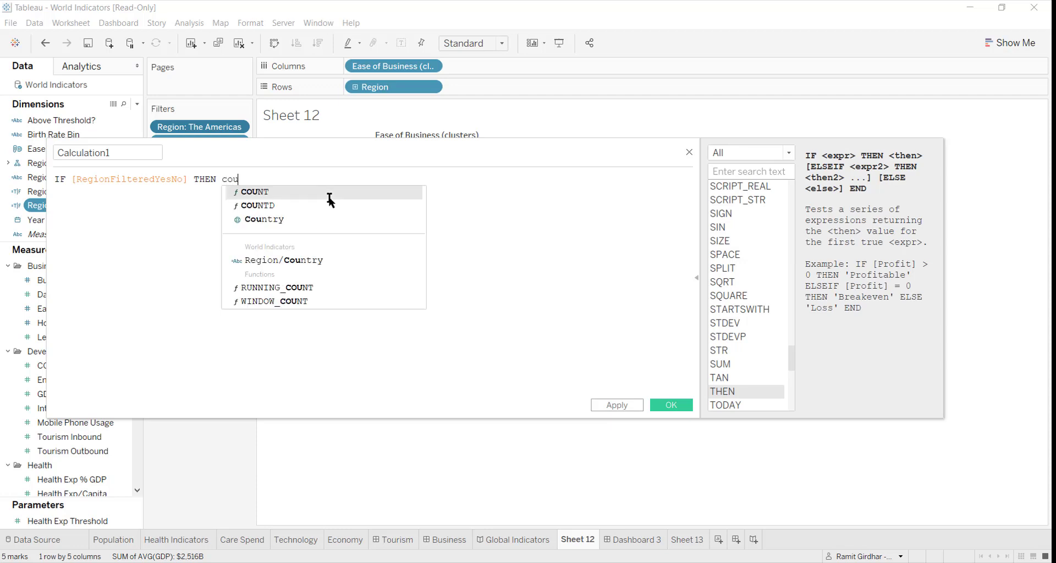
{"action": "key", "text": "Down"}
{"action": "key", "text": "Down"}
{"action": "key", "text": "Down"}
{"action": "key", "text": "Up"}
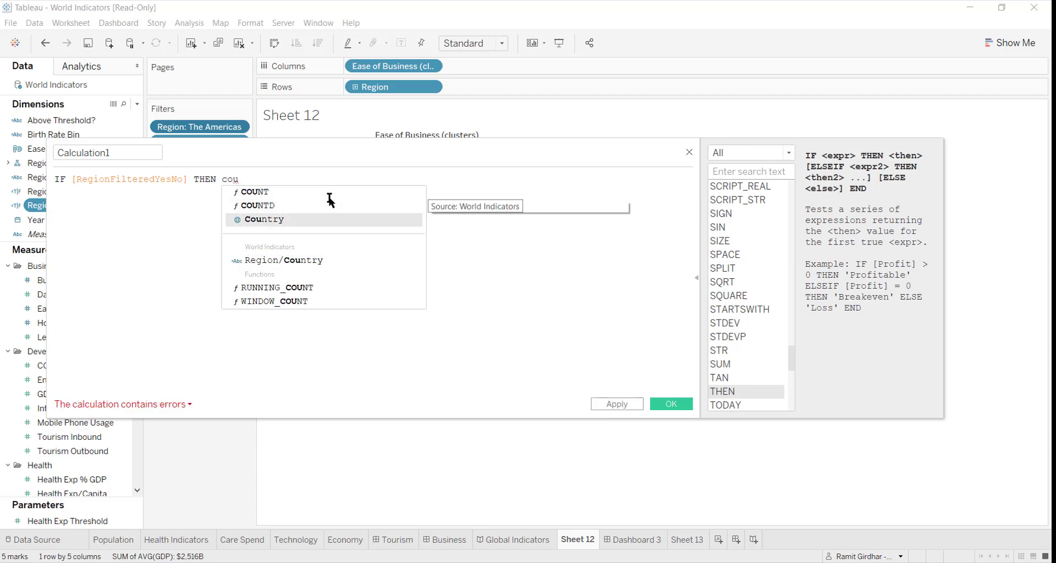
{"action": "key", "text": "Up"}
{"action": "key", "text": "Down"}
{"action": "key", "text": "Return"}
{"action": "type", "text": "el"}
{"action": "key", "text": "Return"}
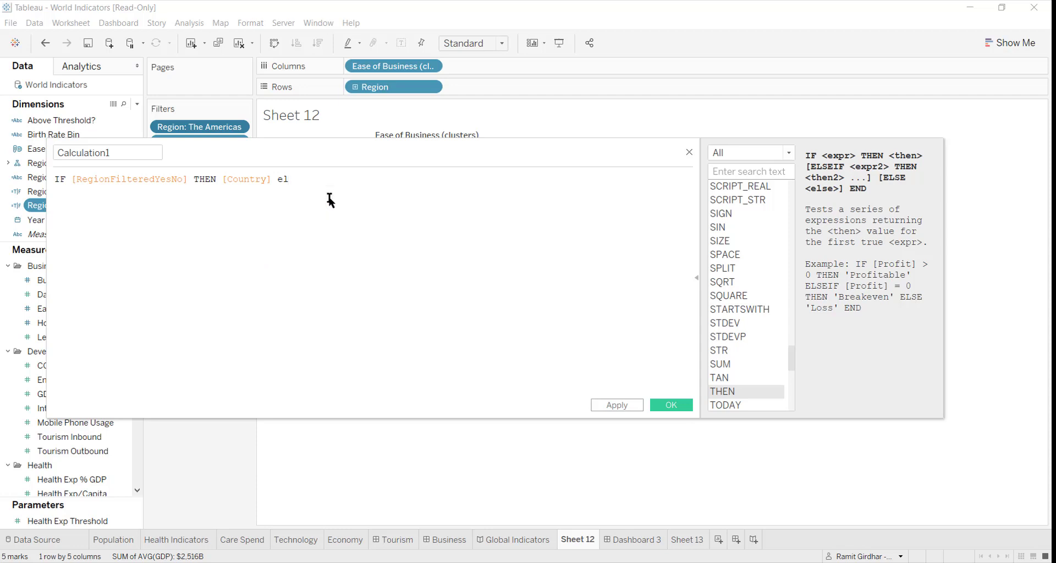
{"action": "type", "text": "re"}
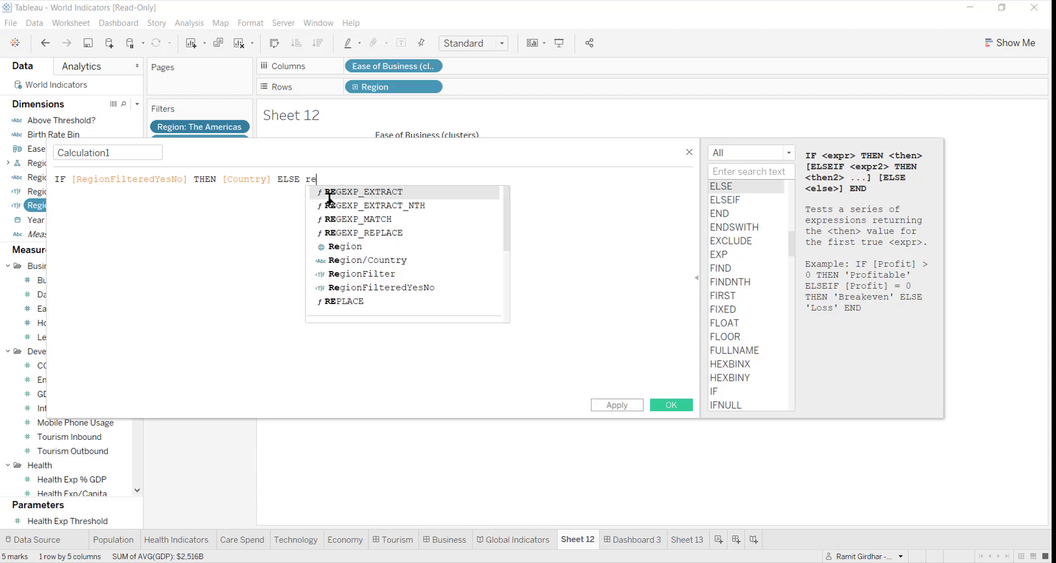
{"action": "type", "text": "gi"}
{"action": "key", "text": "Return"}
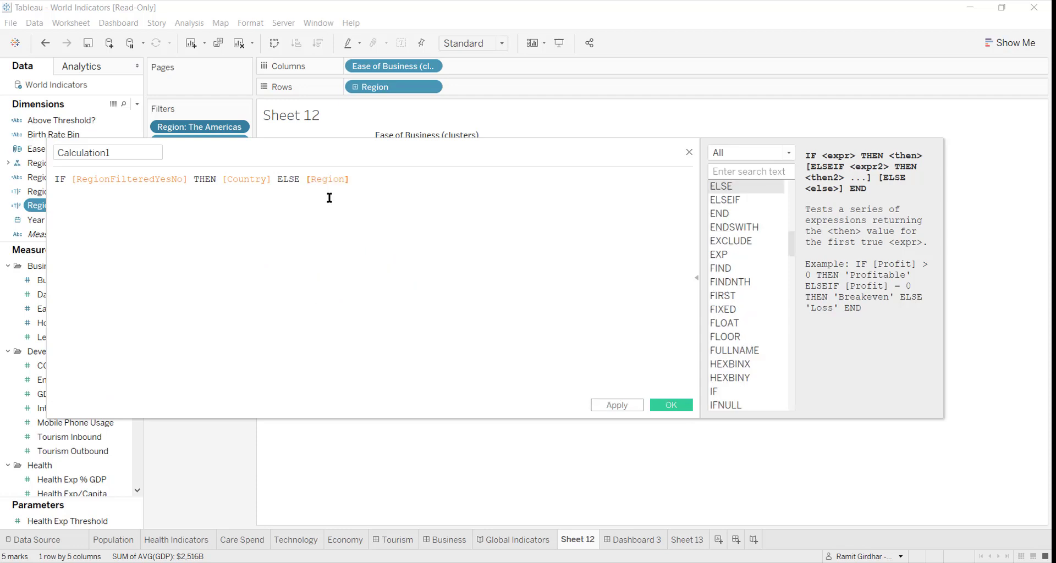
{"action": "type", "text": "en"}
{"action": "key", "text": "Return"}
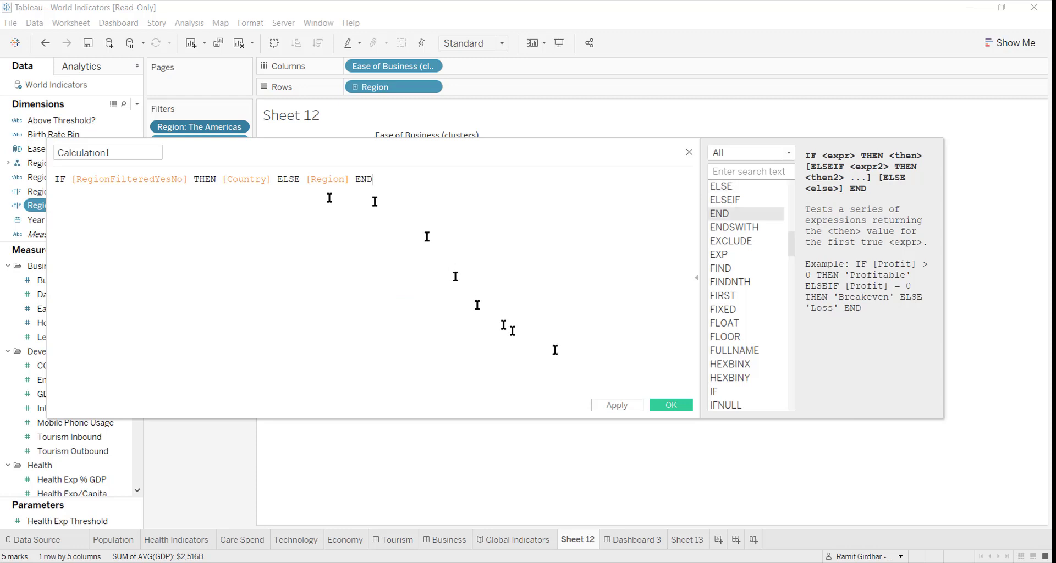
{"action": "left_click", "coordinate": [684, 407]}
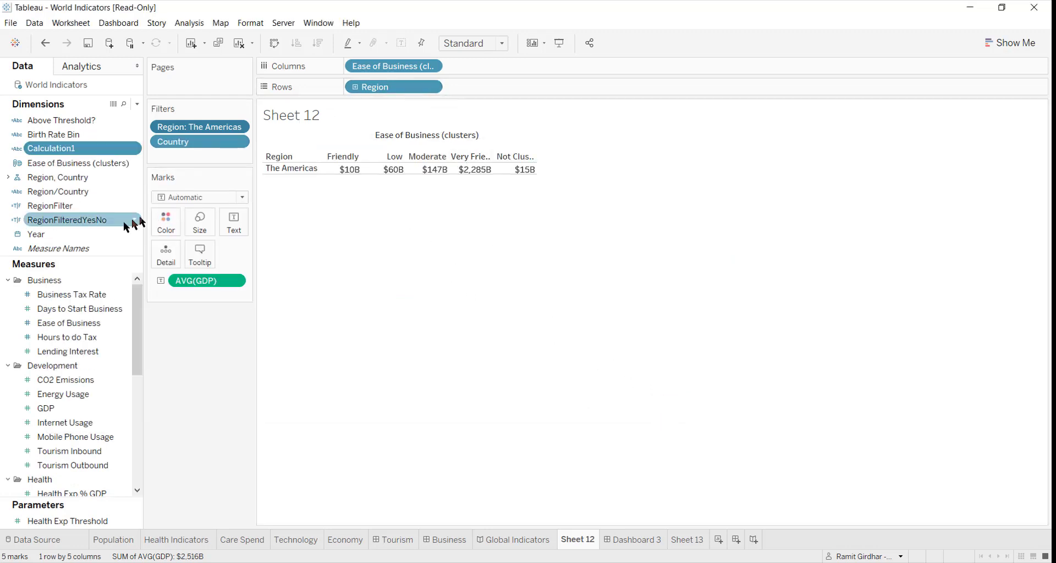
{"action": "left_click_drag", "start_coordinate": [101, 223], "coordinate": [541, 96]}
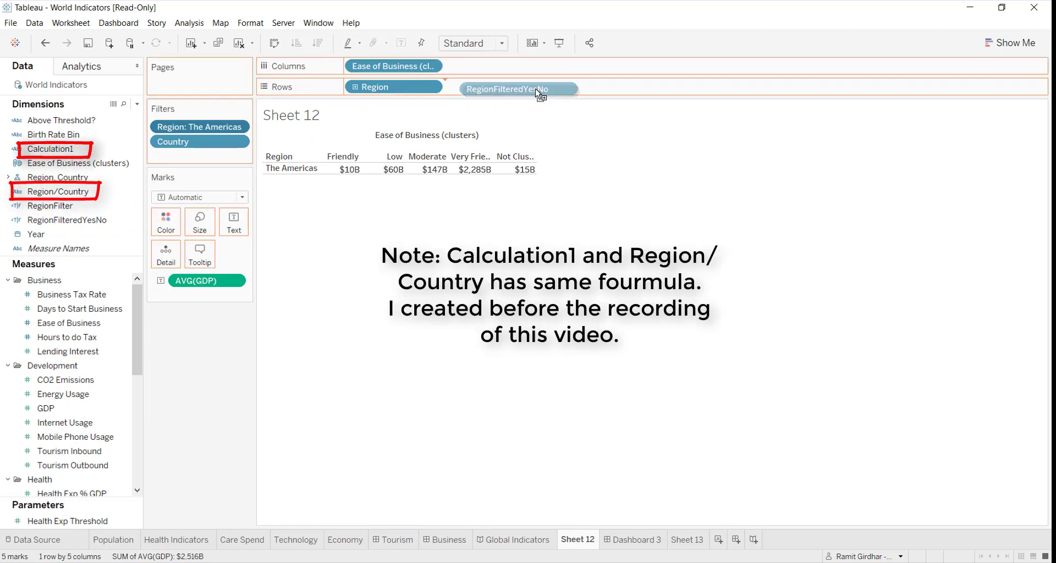
{"action": "left_click_drag", "start_coordinate": [541, 95], "coordinate": [538, 94]}
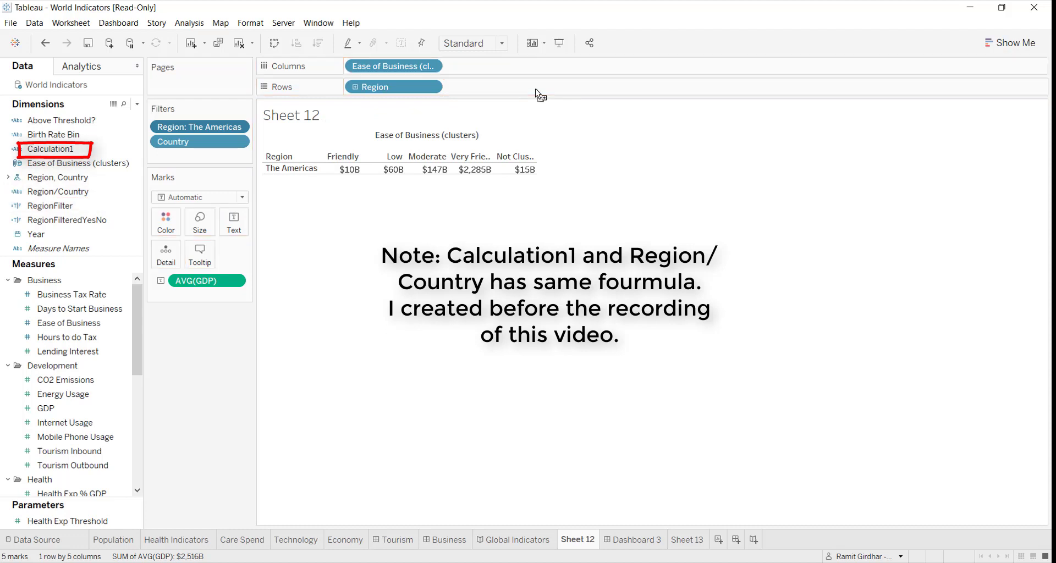
{"action": "right_click", "coordinate": [135, 220]}
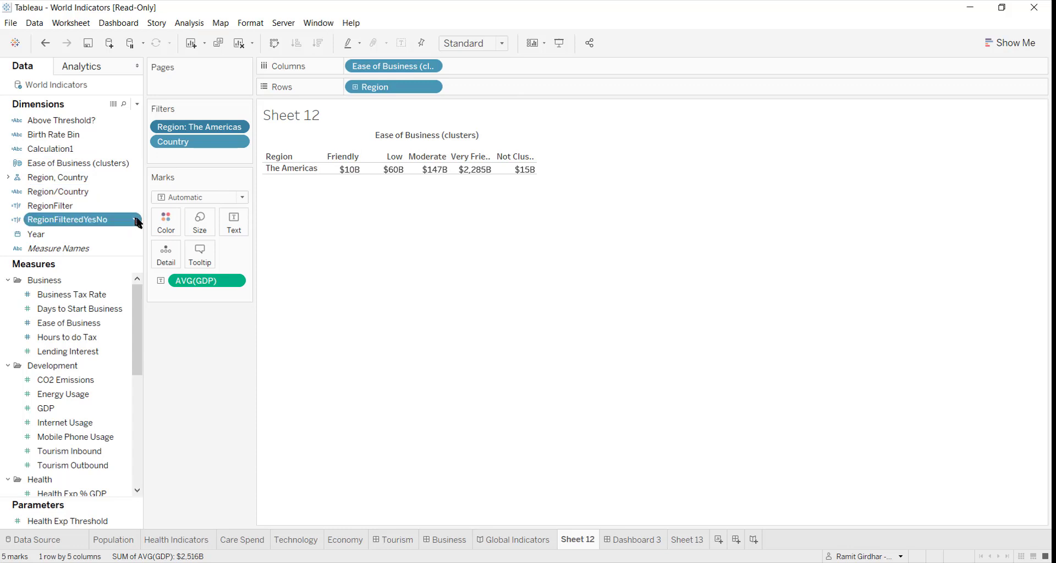
{"action": "left_click", "coordinate": [193, 288]}
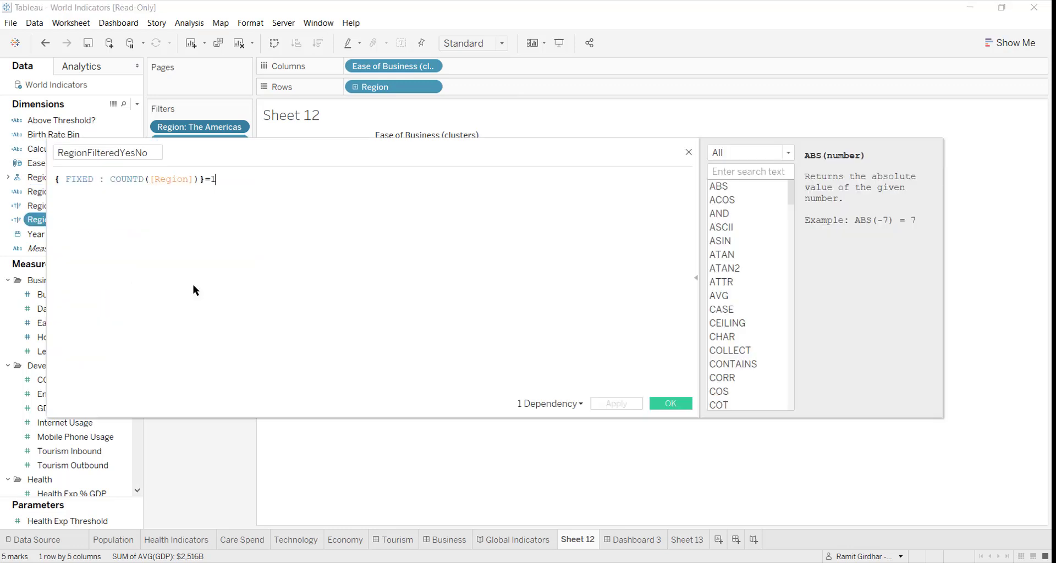
{"action": "left_click", "coordinate": [689, 153]}
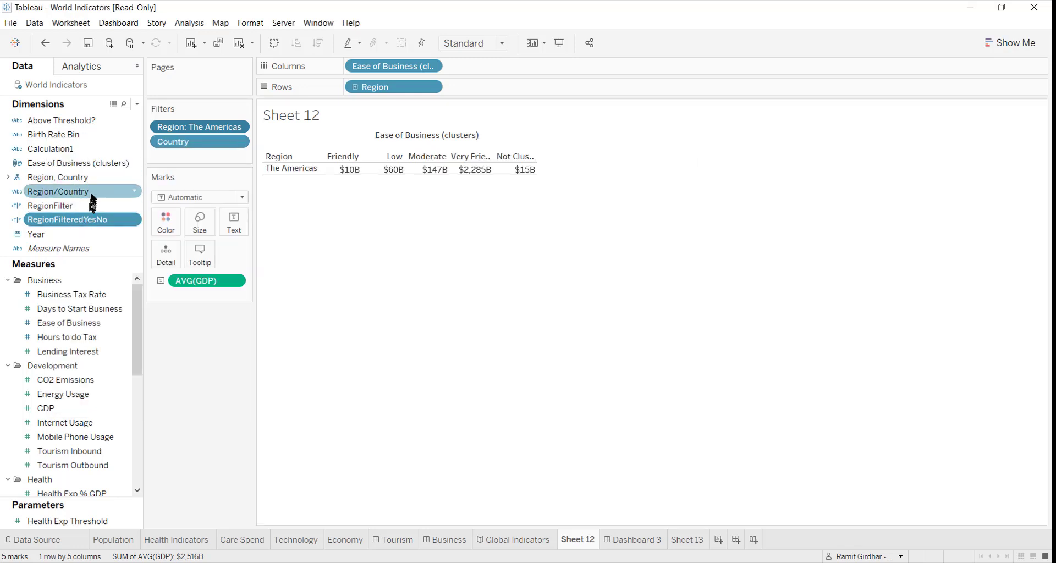
Put Region/Country on Sheet 12's Rows and remove the Region pill from Rows.
{"action": "left_click_drag", "start_coordinate": [95, 195], "coordinate": [538, 97]}
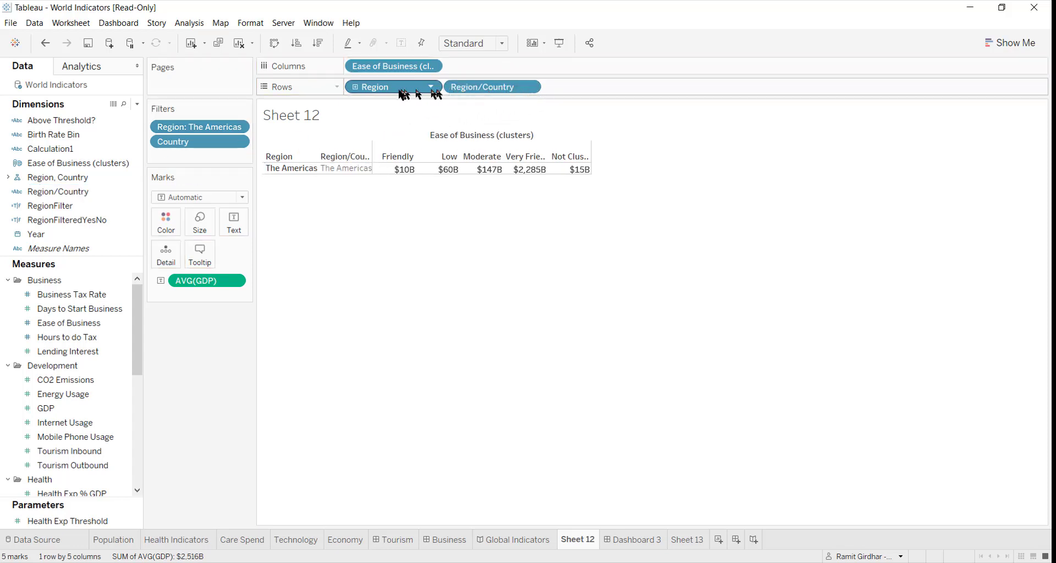
{"action": "left_click_drag", "start_coordinate": [396, 90], "coordinate": [238, 346]}
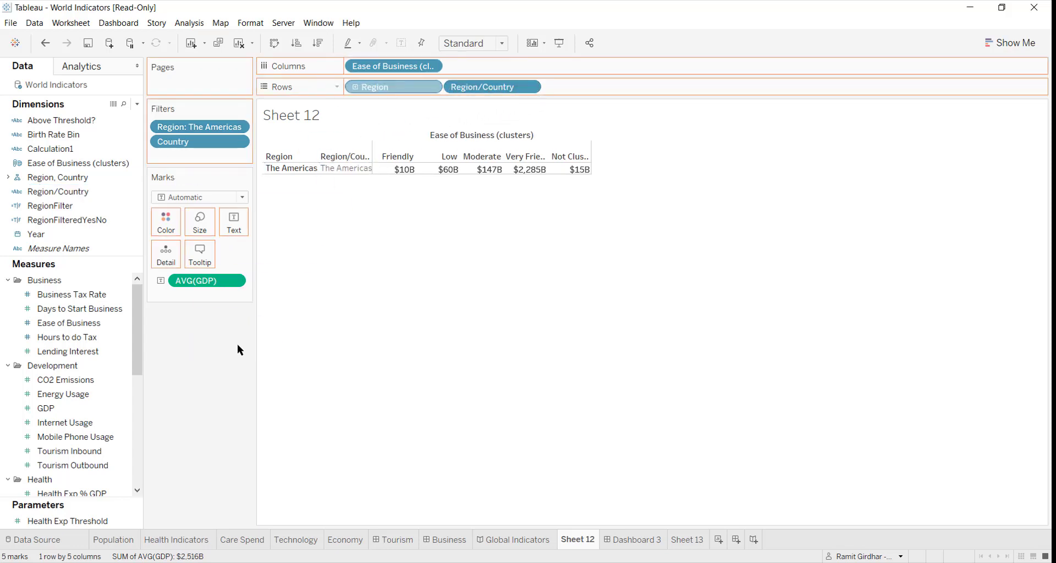
Add the Region filter to context so the table lists 45 Americas countries.
{"action": "left_click", "coordinate": [239, 128]}
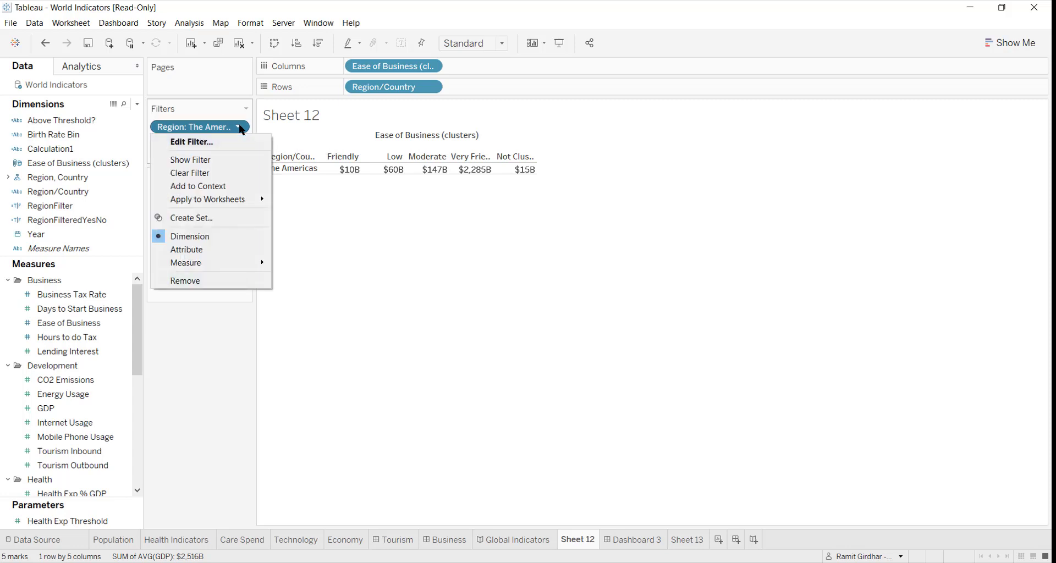
{"action": "left_click", "coordinate": [240, 129]}
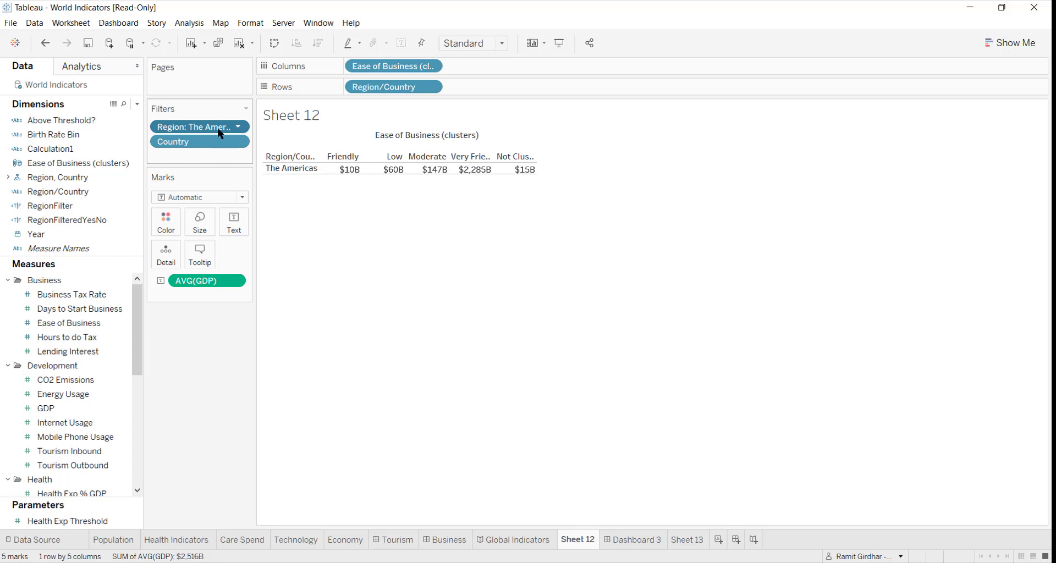
{"action": "right_click", "coordinate": [218, 130]}
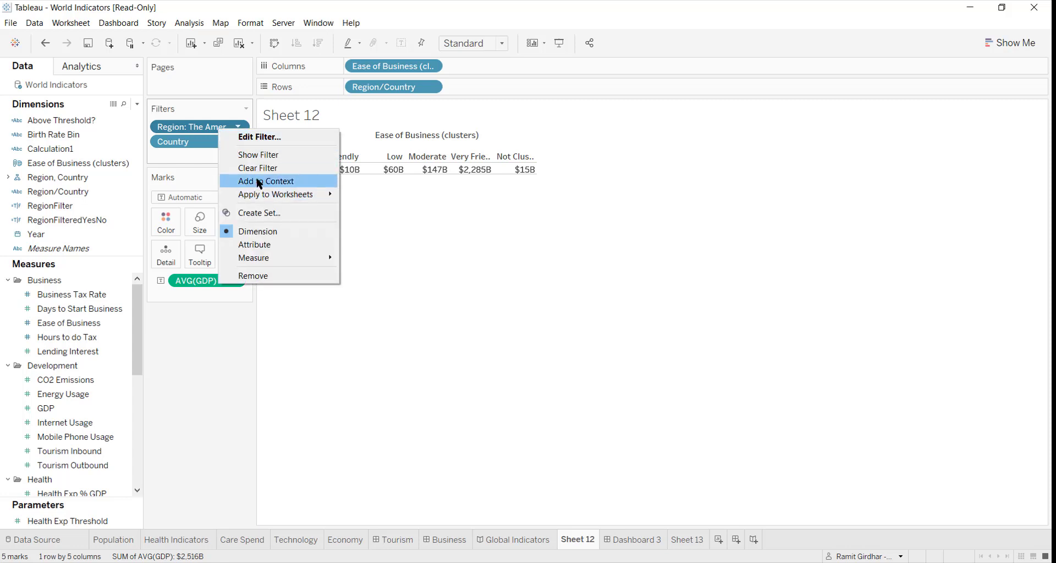
{"action": "left_click", "coordinate": [312, 181]}
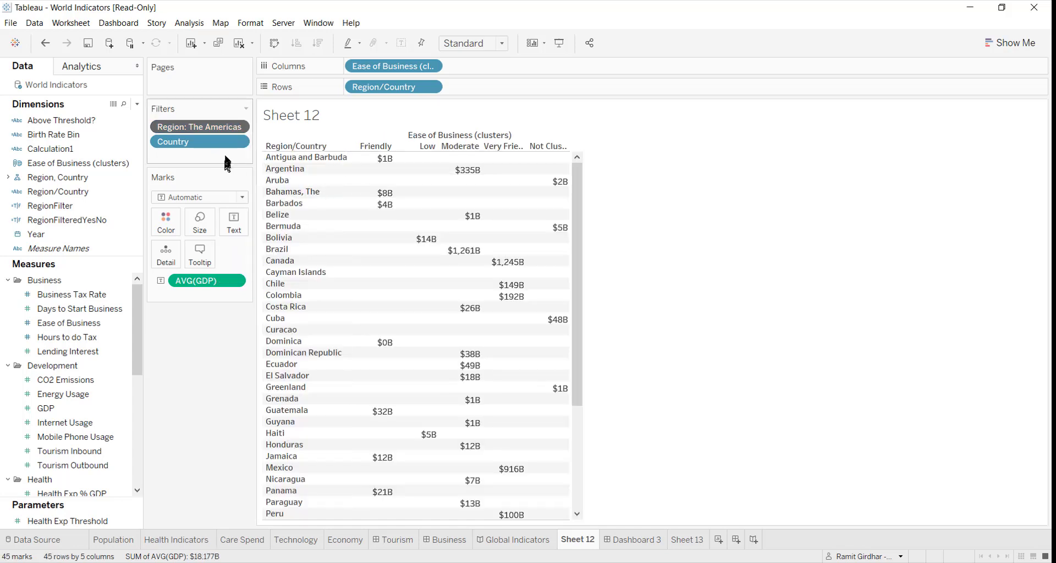
{"action": "left_click", "coordinate": [238, 128]}
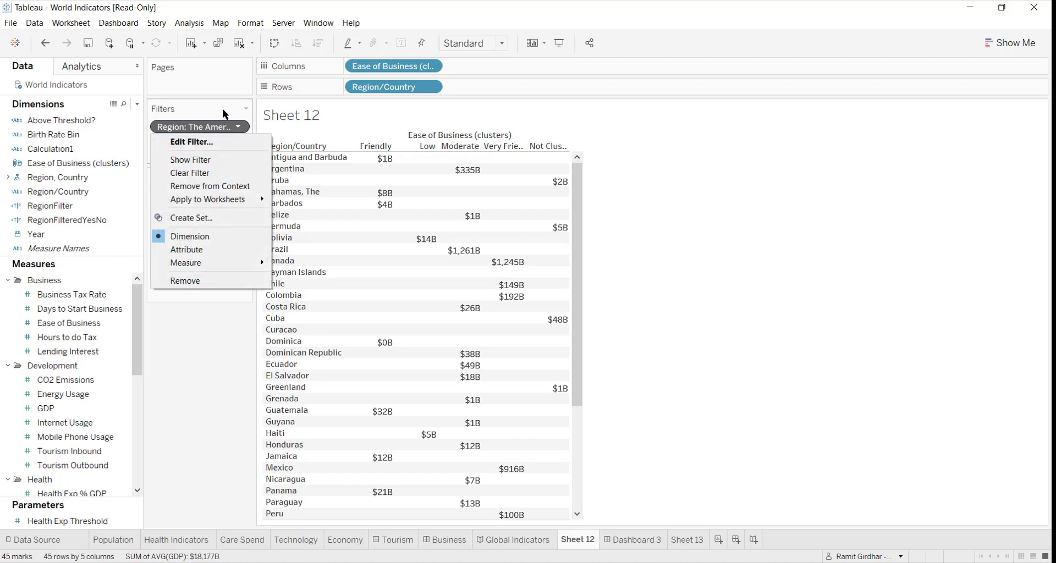
Reset the Region filter to include all regions.
{"action": "left_click", "coordinate": [222, 143]}
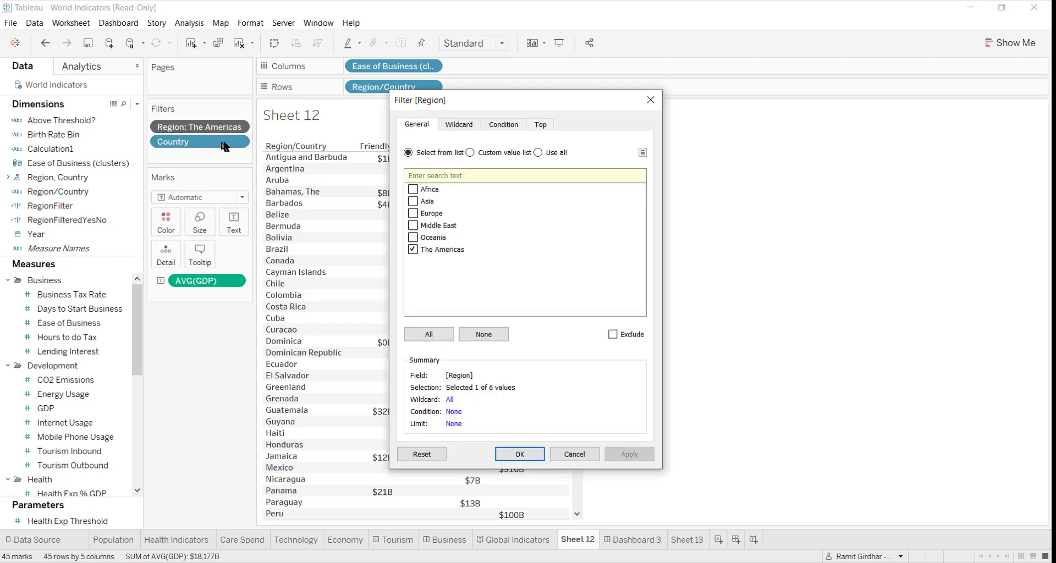
{"action": "left_click", "coordinate": [538, 151]}
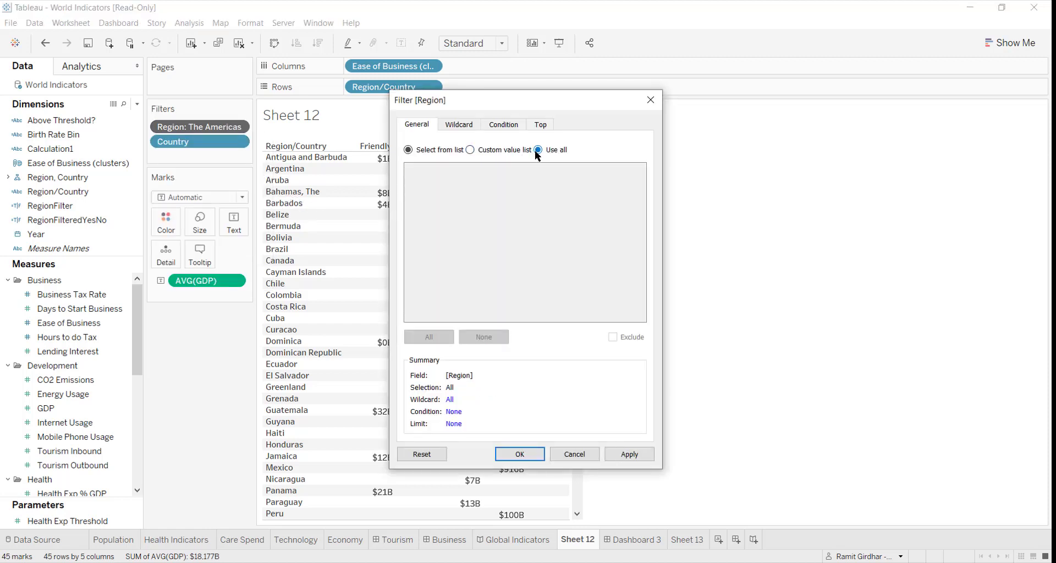
{"action": "left_click", "coordinate": [633, 454]}
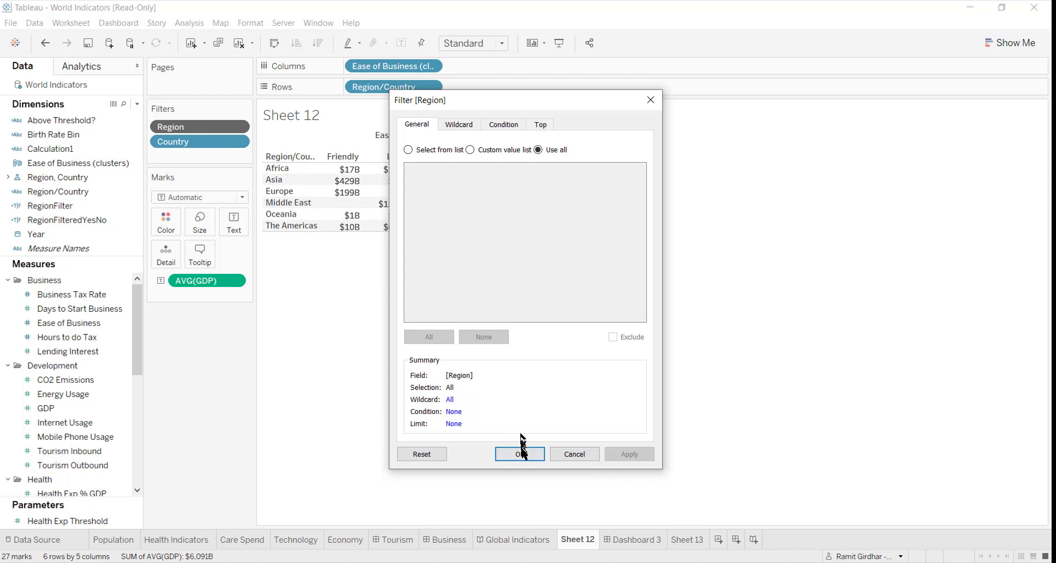
{"action": "left_click", "coordinate": [520, 454]}
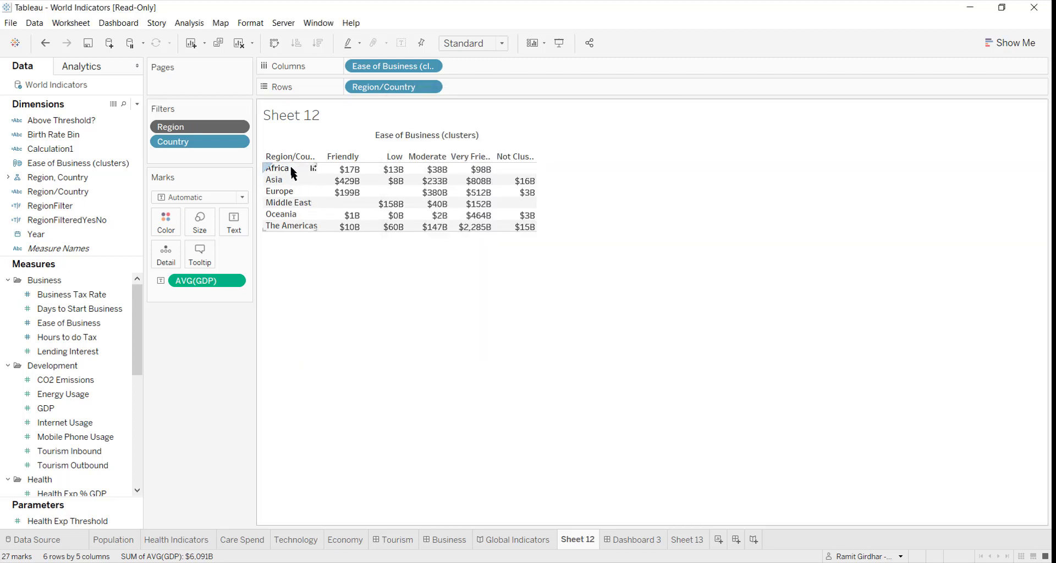
Edit the Region filter to select from the list, keeping only Oceania checked.
{"action": "left_click", "coordinate": [239, 128]}
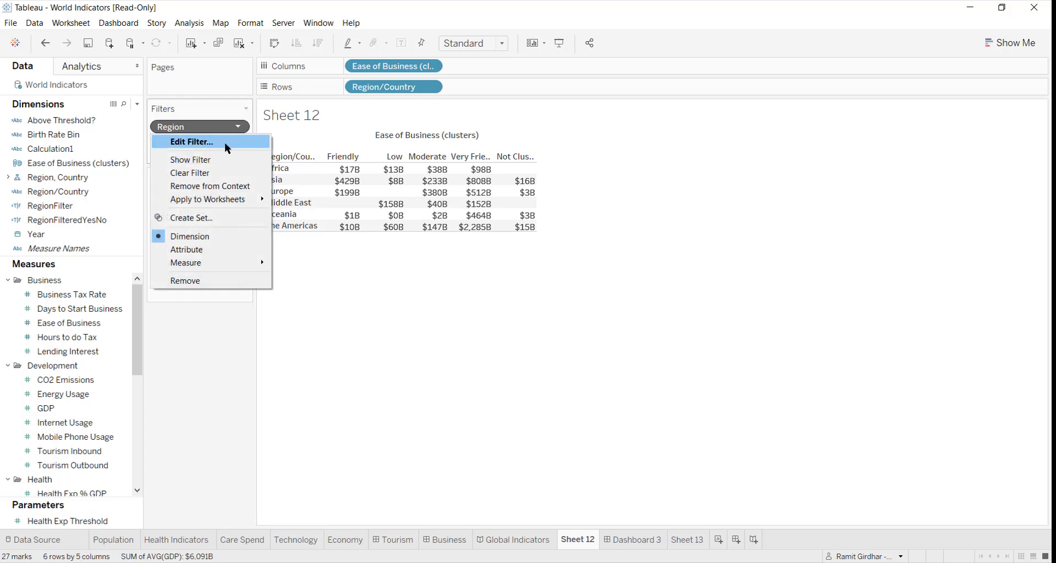
{"action": "left_click", "coordinate": [225, 143]}
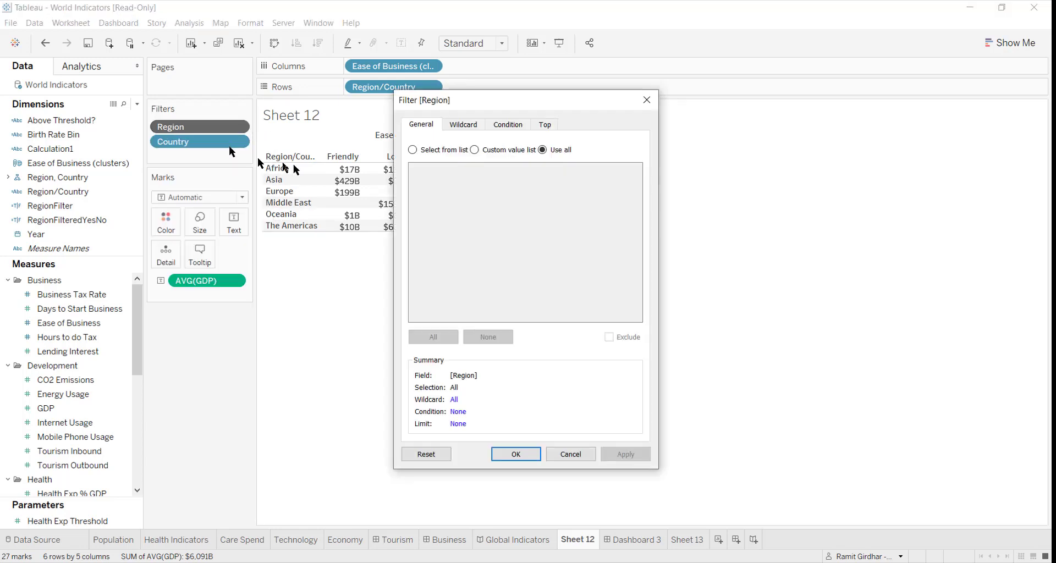
{"action": "left_click", "coordinate": [449, 151]}
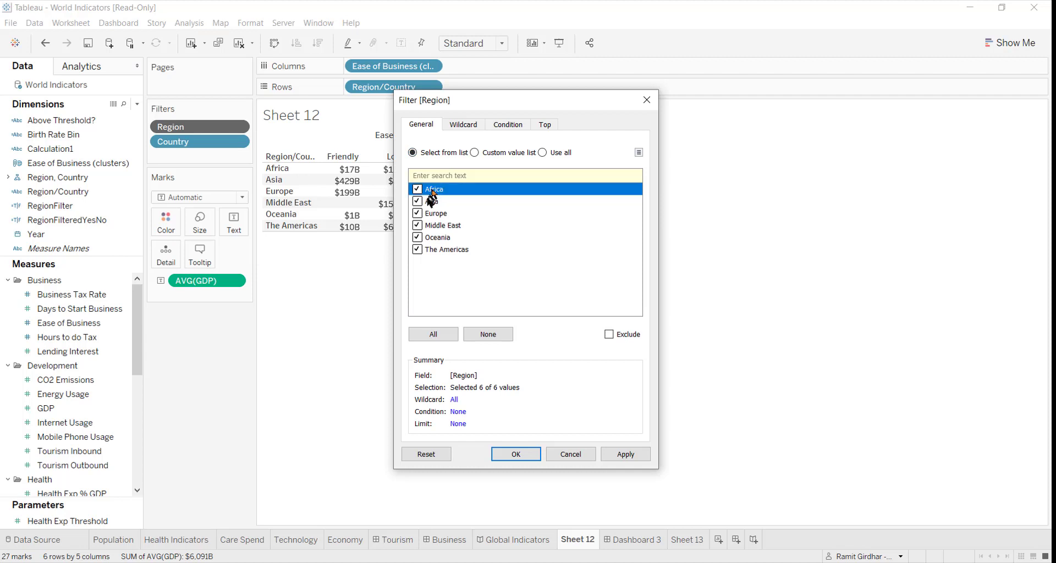
{"action": "left_click", "coordinate": [484, 334]}
{"action": "left_click", "coordinate": [423, 252]}
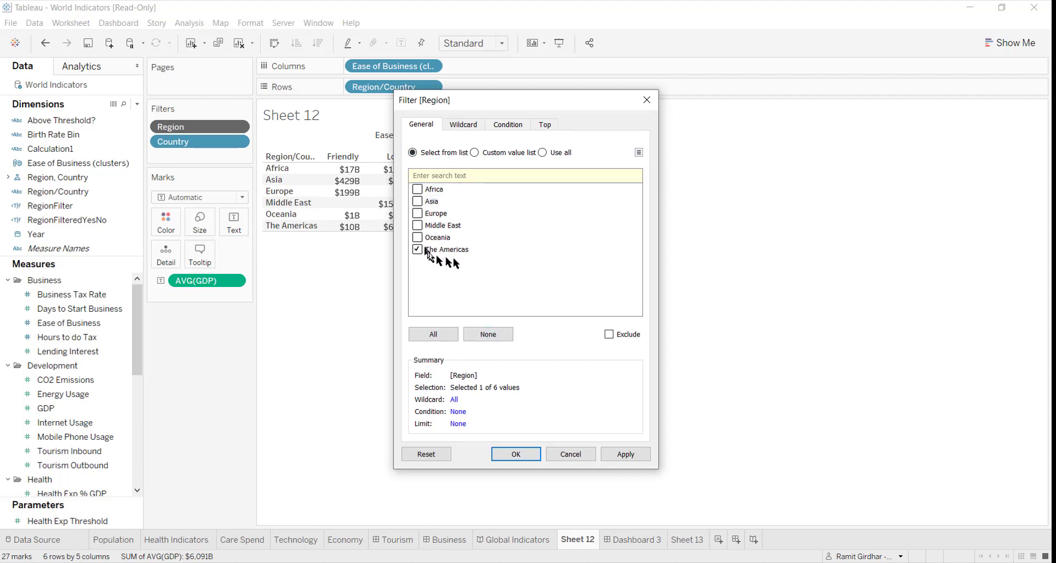
{"action": "left_click", "coordinate": [418, 238]}
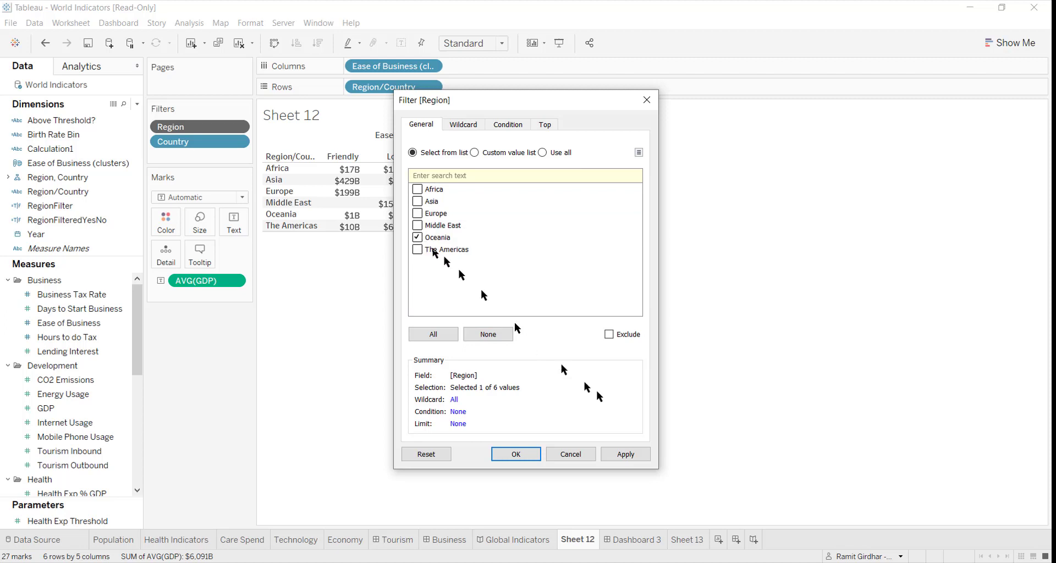
{"action": "left_click", "coordinate": [631, 454]}
{"action": "left_click", "coordinate": [516, 454]}
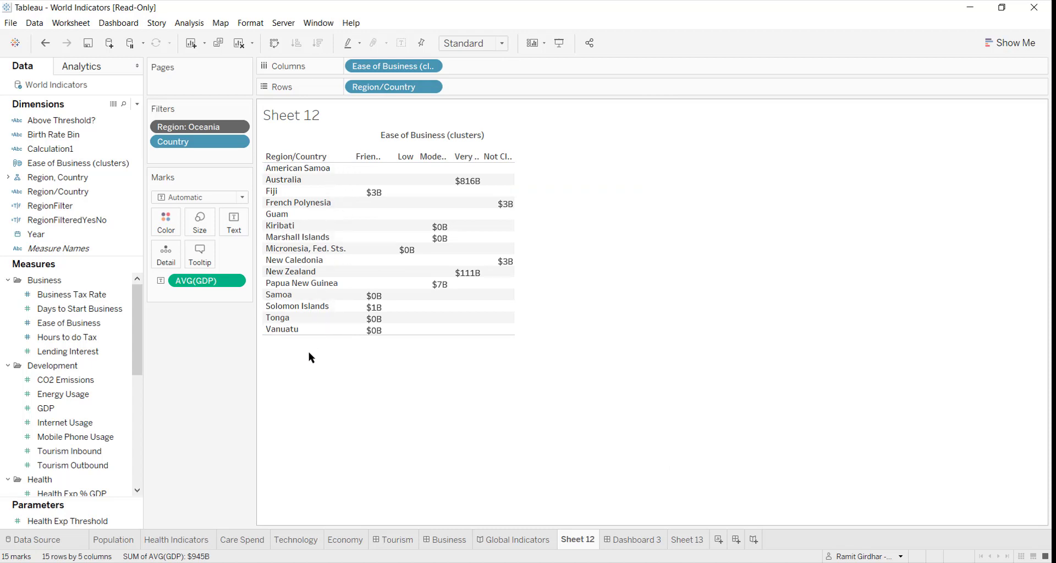
Remove the Region: Oceania filter from context.
{"action": "right_click", "coordinate": [217, 127]}
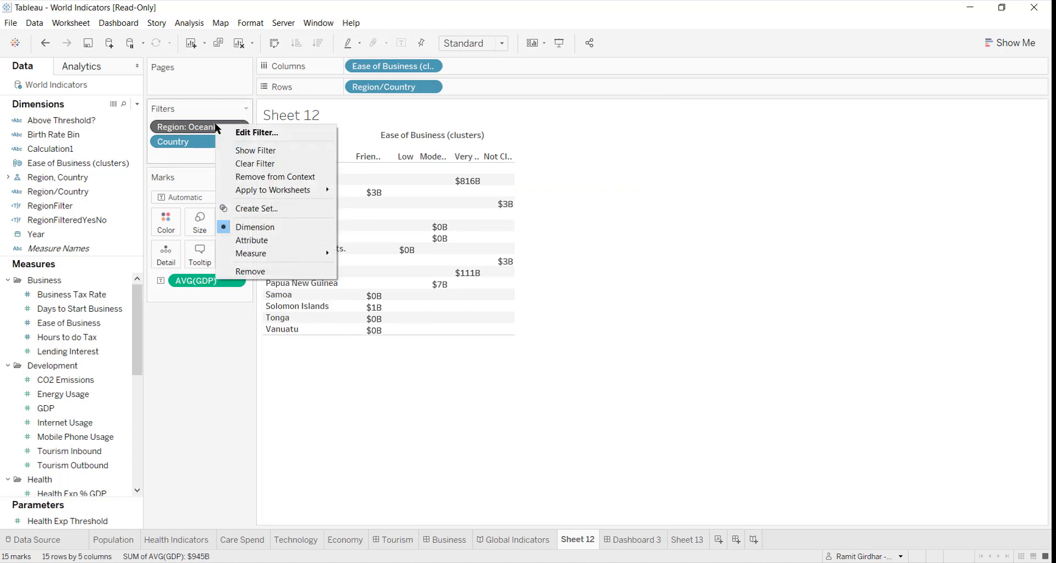
{"action": "mouse_move", "coordinate": [256, 190]}
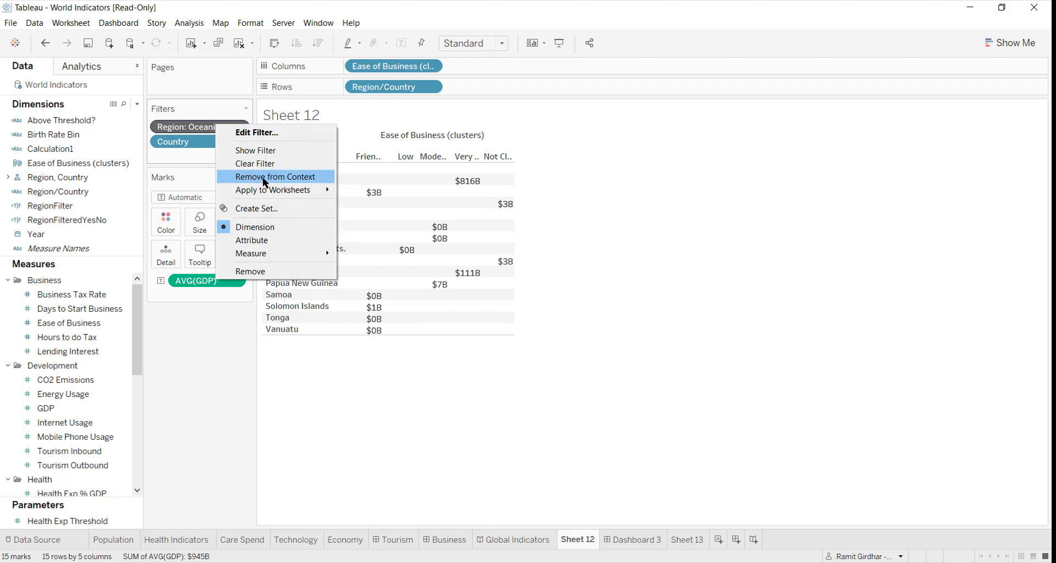
{"action": "left_click", "coordinate": [283, 179]}
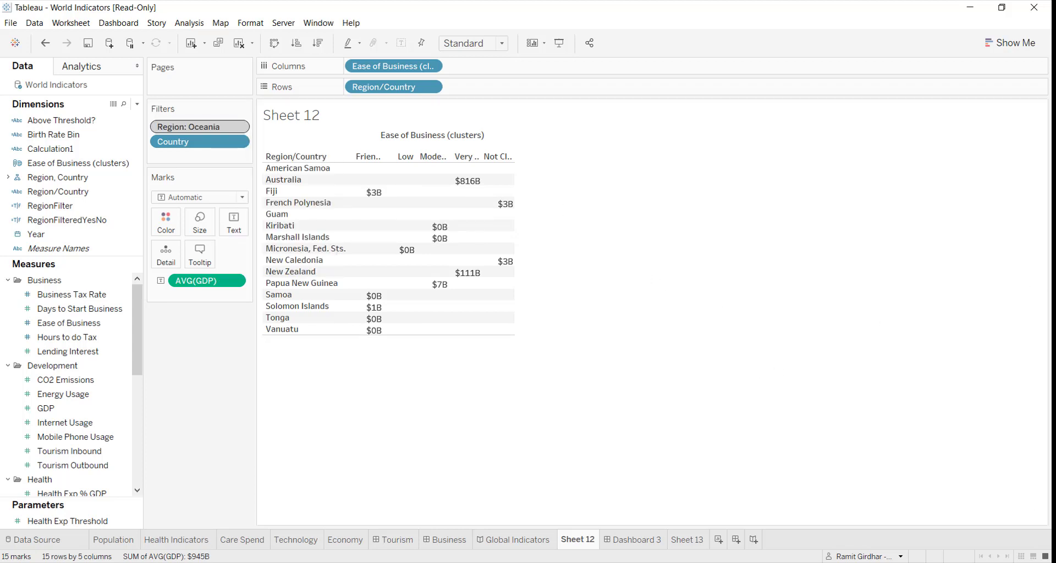
Create a new dashboard holding Sheet 13 and add a Region filter card.
{"action": "left_click", "coordinate": [737, 541]}
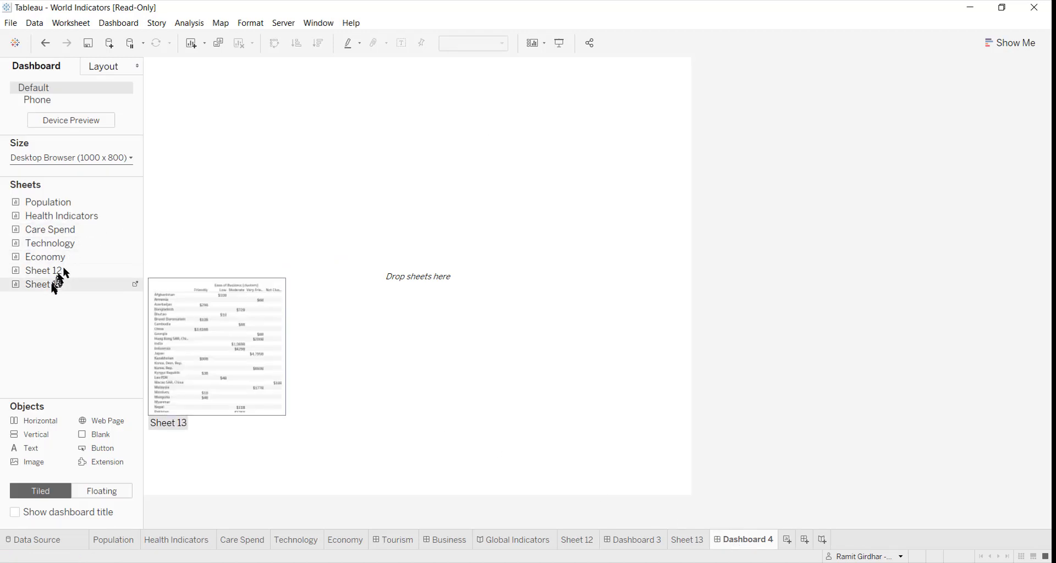
{"action": "left_click_drag", "start_coordinate": [55, 284], "coordinate": [295, 212]}
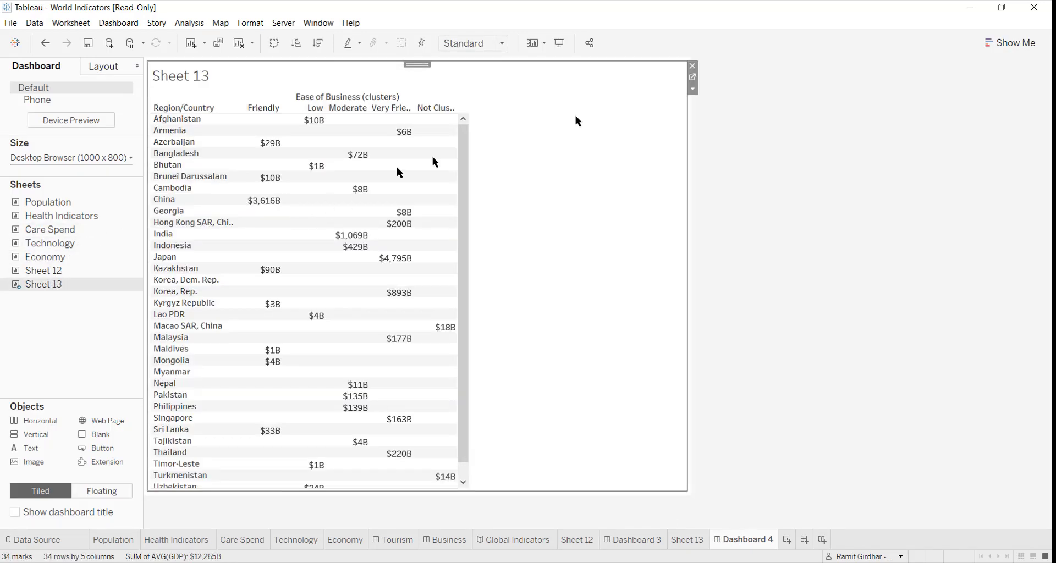
{"action": "left_click", "coordinate": [693, 89]}
{"action": "mouse_move", "coordinate": [737, 188]}
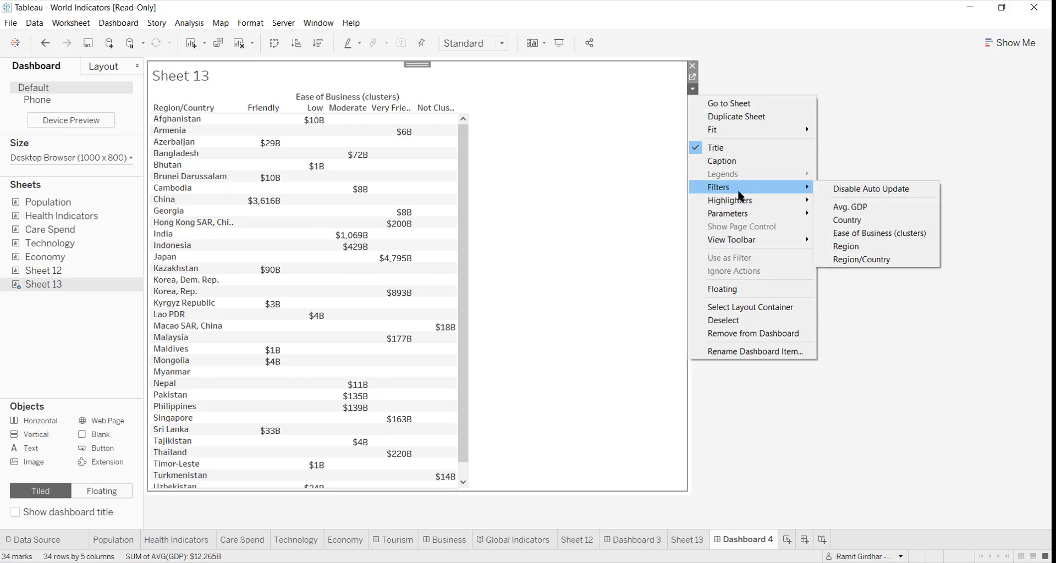
{"action": "left_click", "coordinate": [868, 251]}
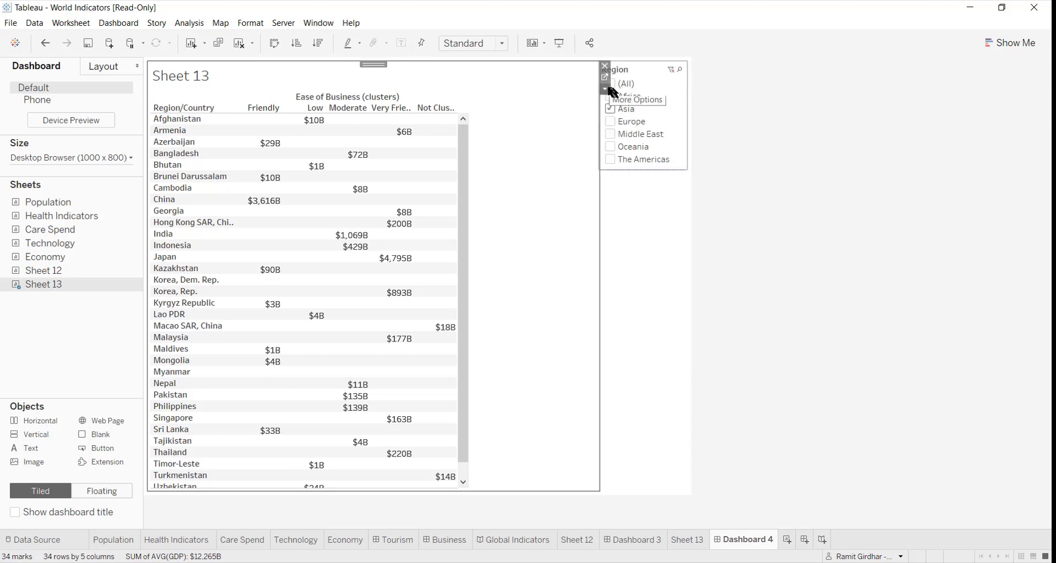
Add a Country filter card to the dashboard from Sheet 13's filters.
{"action": "left_click", "coordinate": [605, 89]}
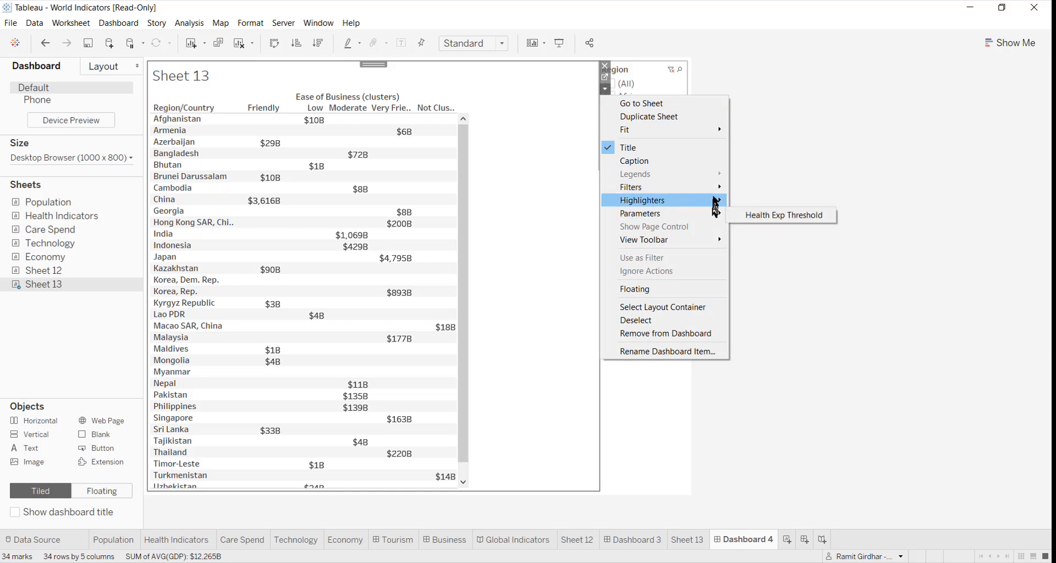
{"action": "mouse_move", "coordinate": [718, 194]}
{"action": "left_click", "coordinate": [792, 222]}
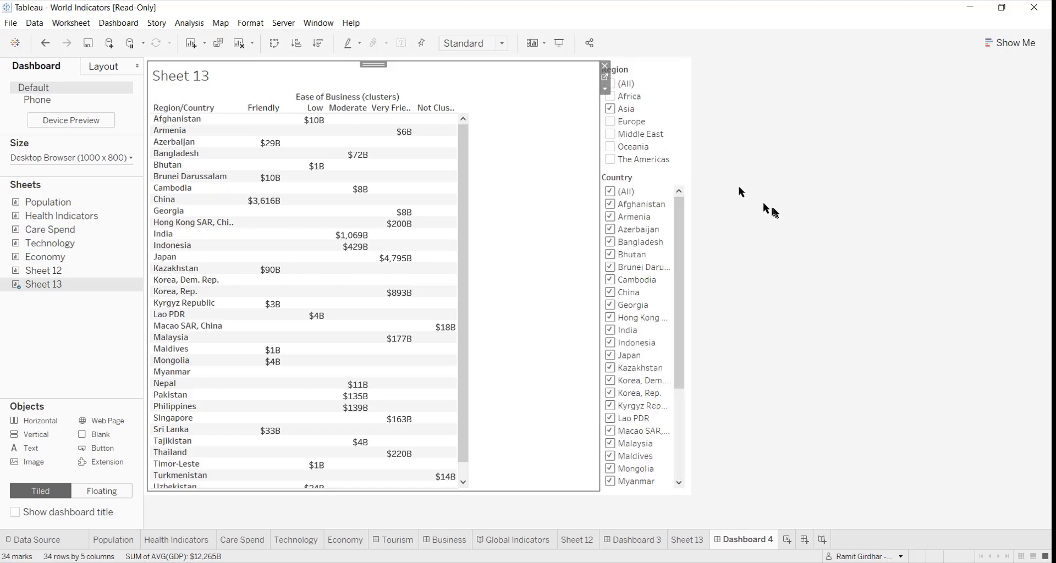
Display the Region filter card as Single Value (dropdown).
{"action": "left_click", "coordinate": [669, 85]}
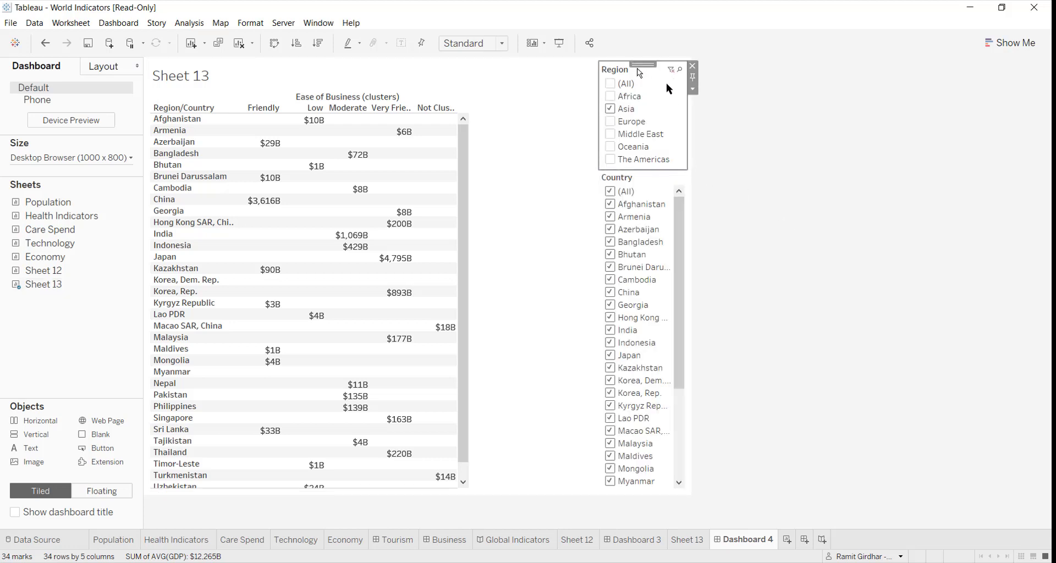
{"action": "left_click", "coordinate": [695, 91]}
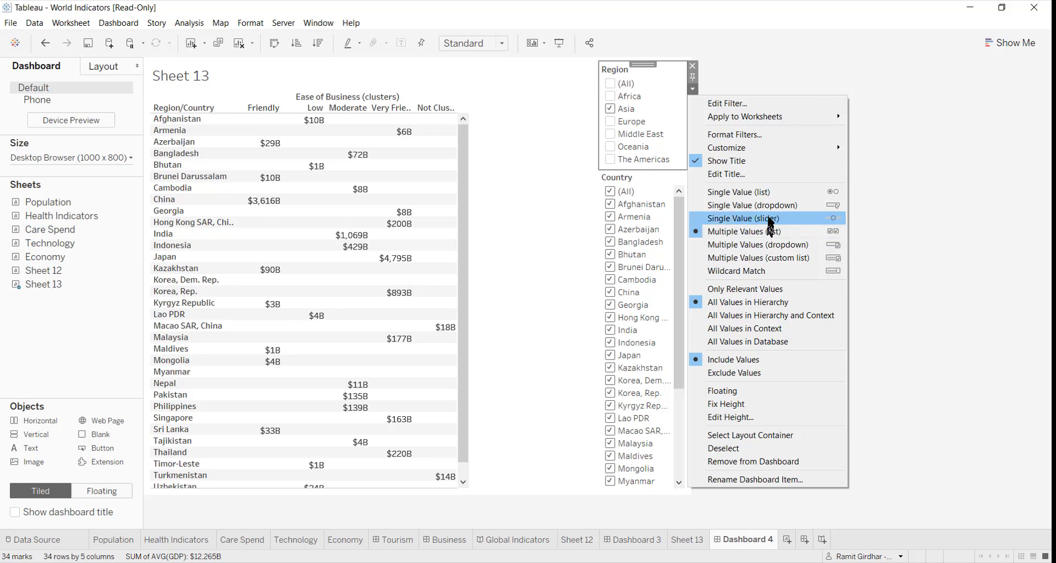
{"action": "left_click", "coordinate": [772, 207]}
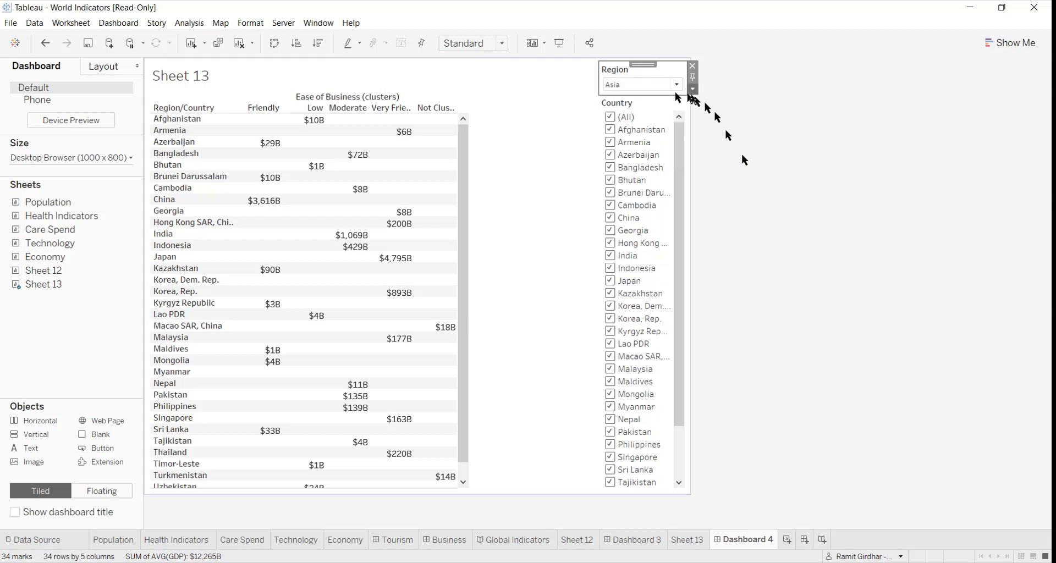
Display the Country filter card as Multiple Values (dropdown).
{"action": "left_click", "coordinate": [653, 108]}
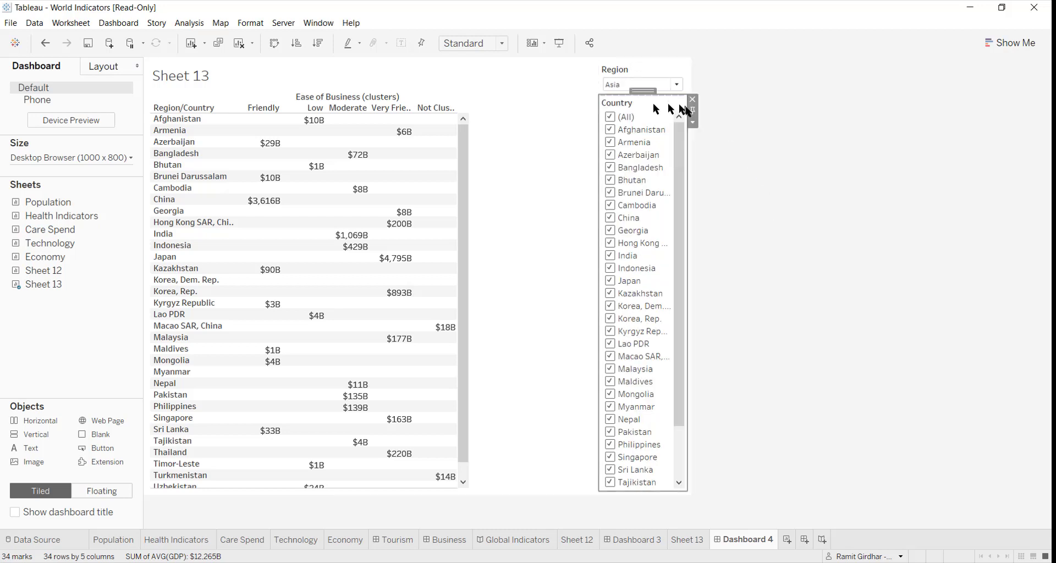
{"action": "left_click", "coordinate": [692, 122]}
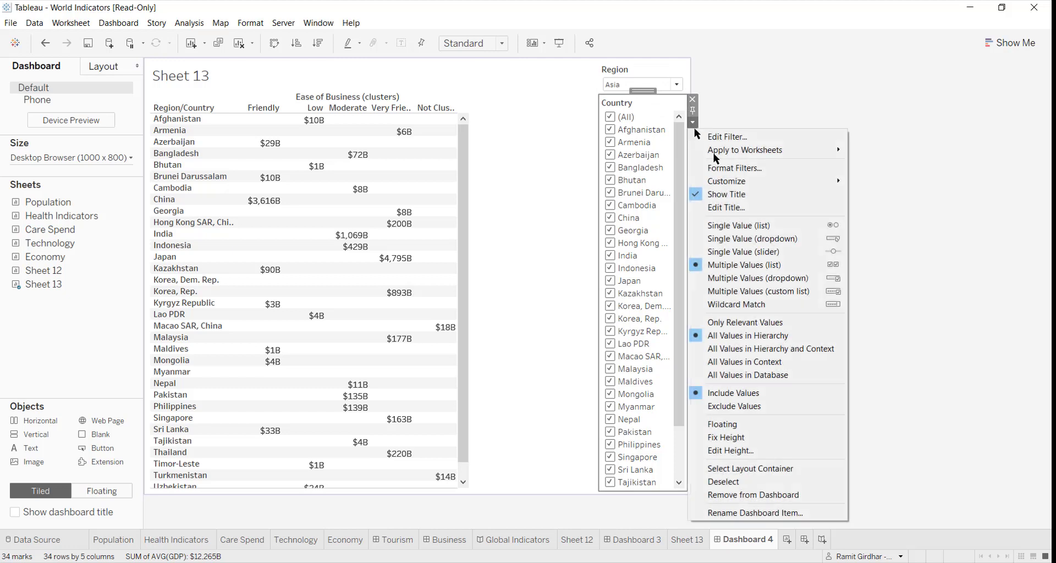
{"action": "left_click", "coordinate": [785, 278]}
{"action": "left_click", "coordinate": [677, 85]}
Test the Region dropdown by choosing Africa, then (All), then Africa again.
{"action": "left_click", "coordinate": [676, 85]}
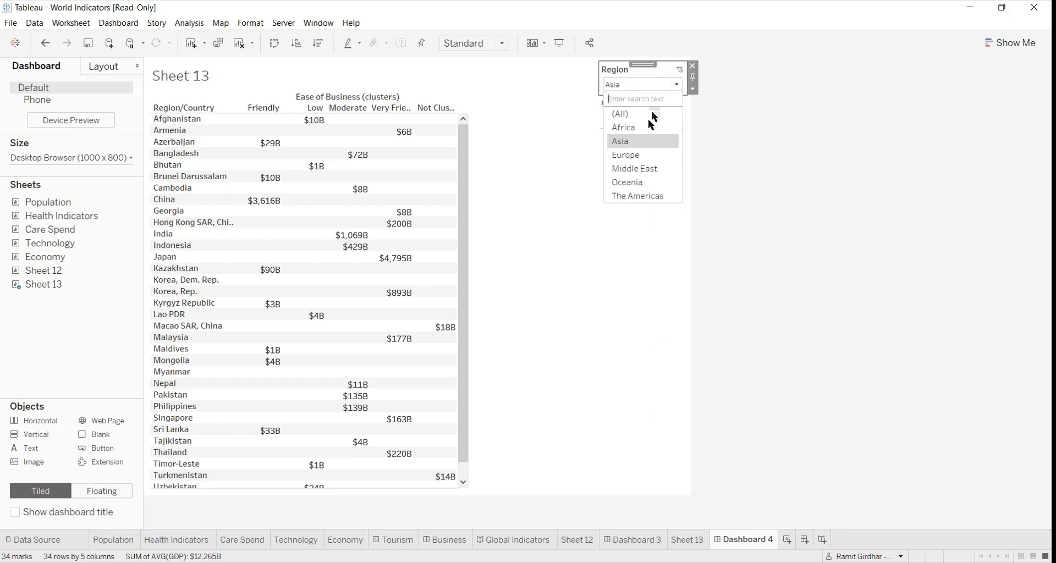
{"action": "left_click", "coordinate": [637, 126]}
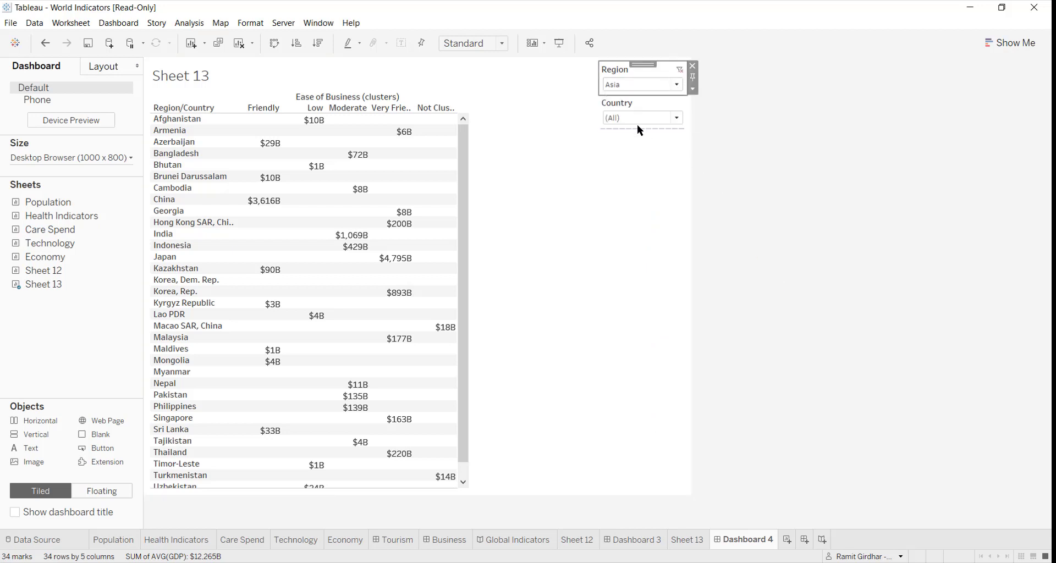
{"action": "left_click", "coordinate": [678, 85]}
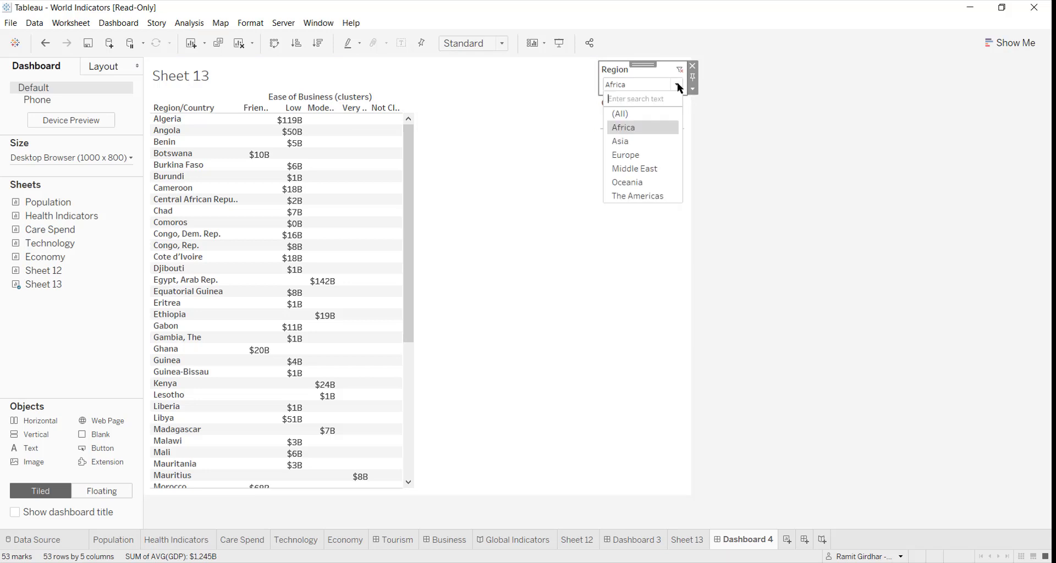
{"action": "left_click", "coordinate": [622, 114]}
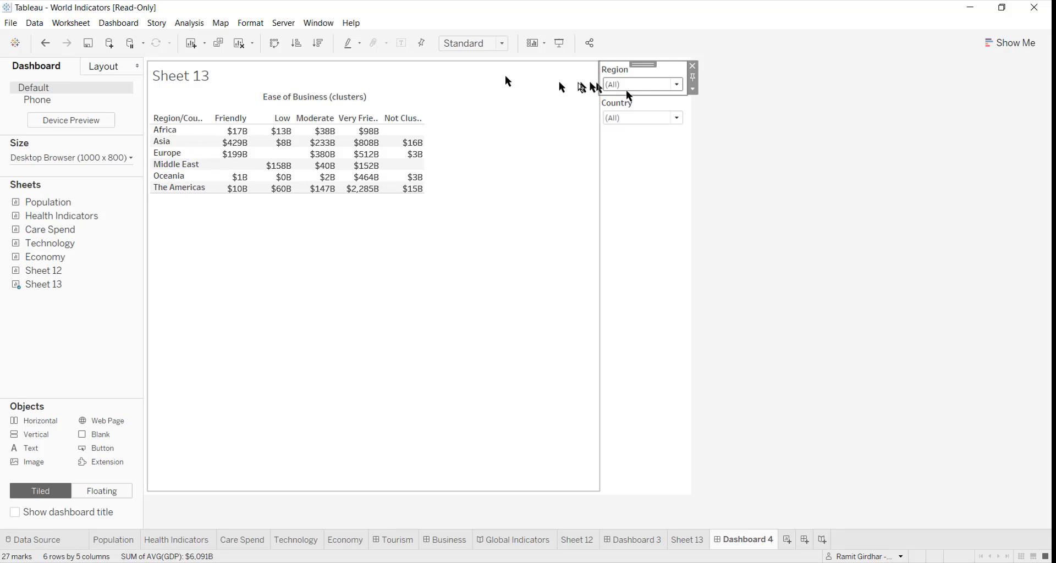
{"action": "left_click", "coordinate": [674, 85]}
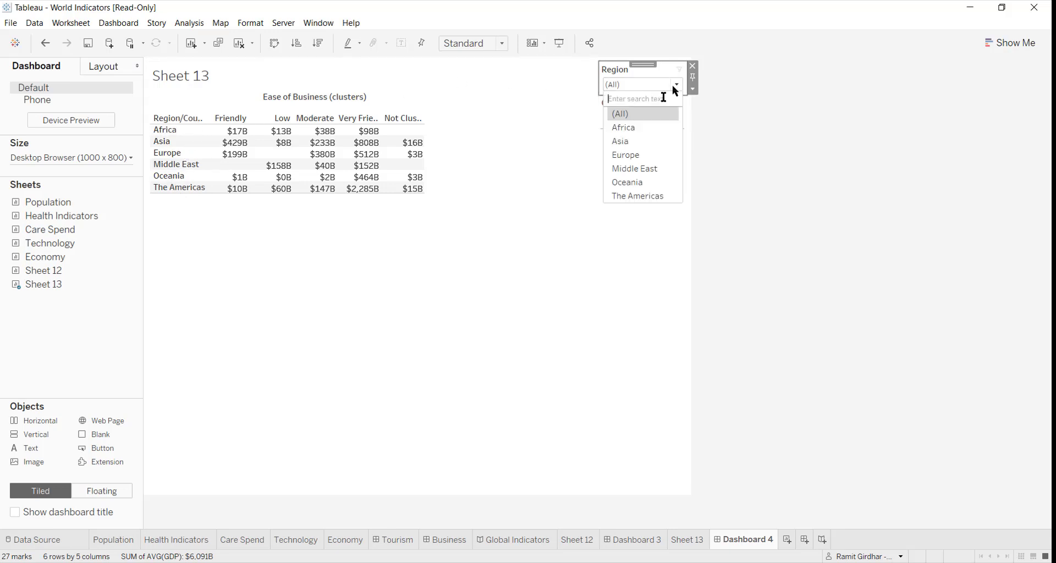
{"action": "left_click", "coordinate": [632, 128]}
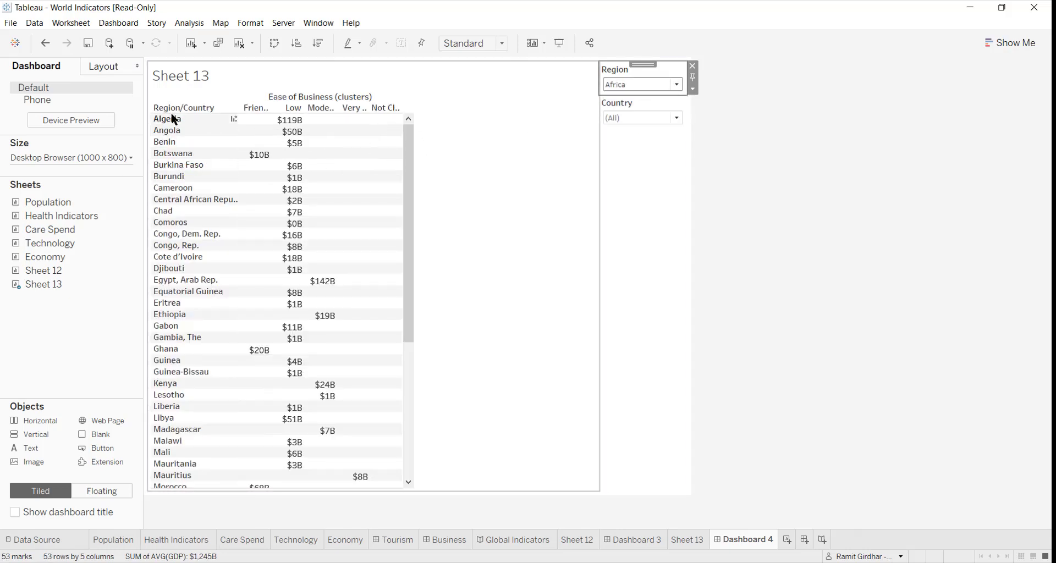